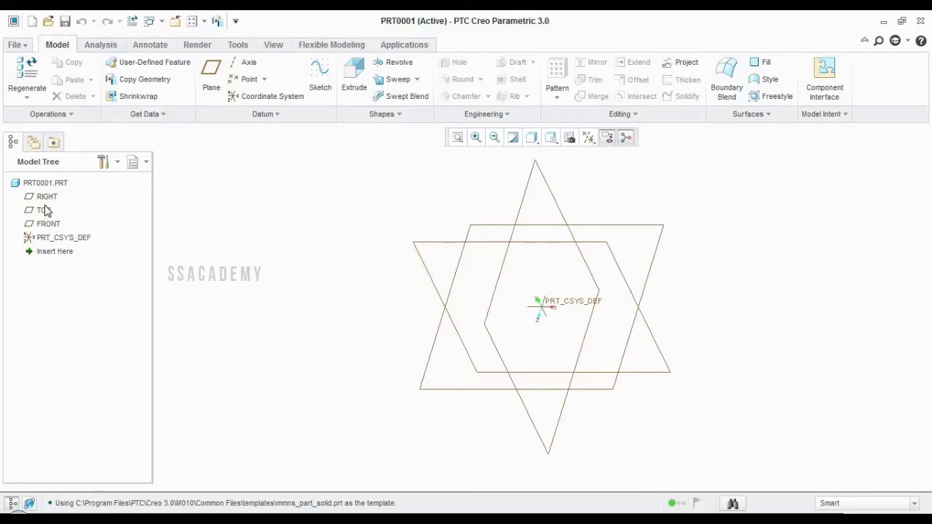
Start a sketch on the TOP plane and draw a centre rectangle about 271 by 144 mm on the origin
left_click(44, 210)
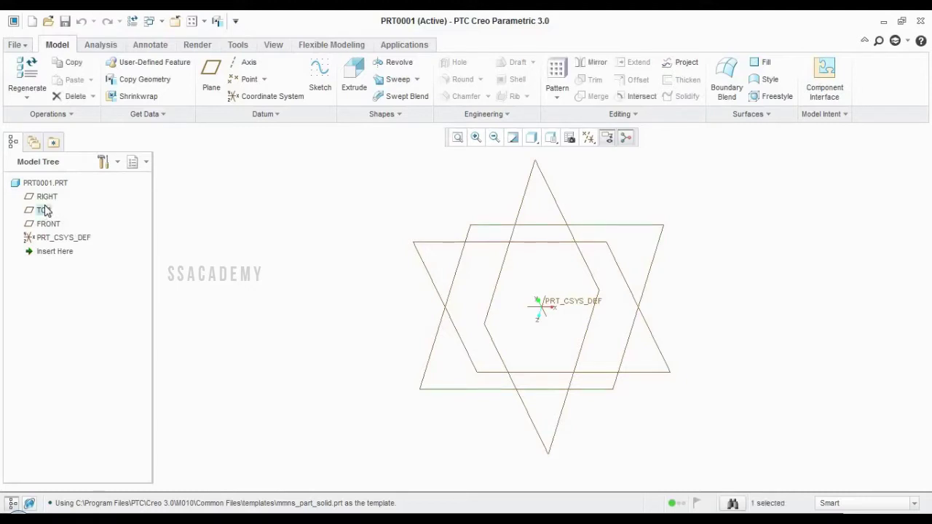
left_click(311, 78)
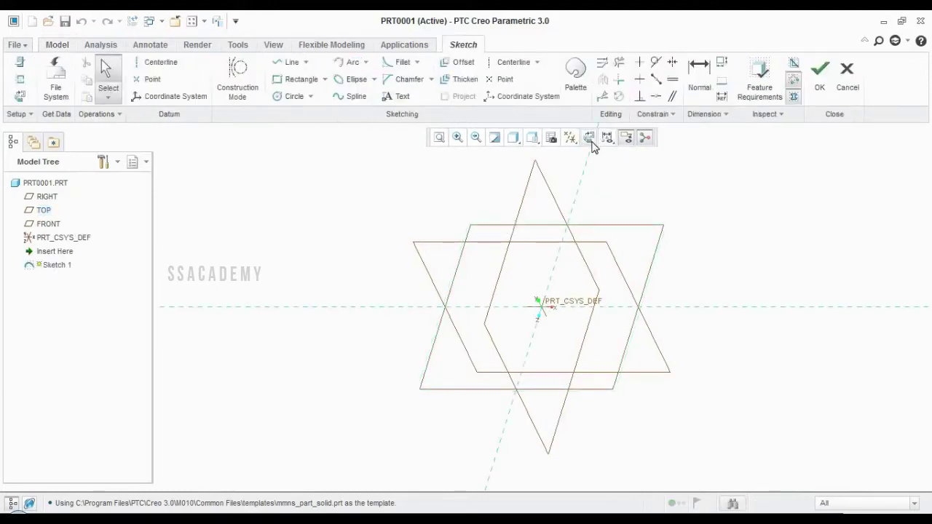
left_click(590, 140)
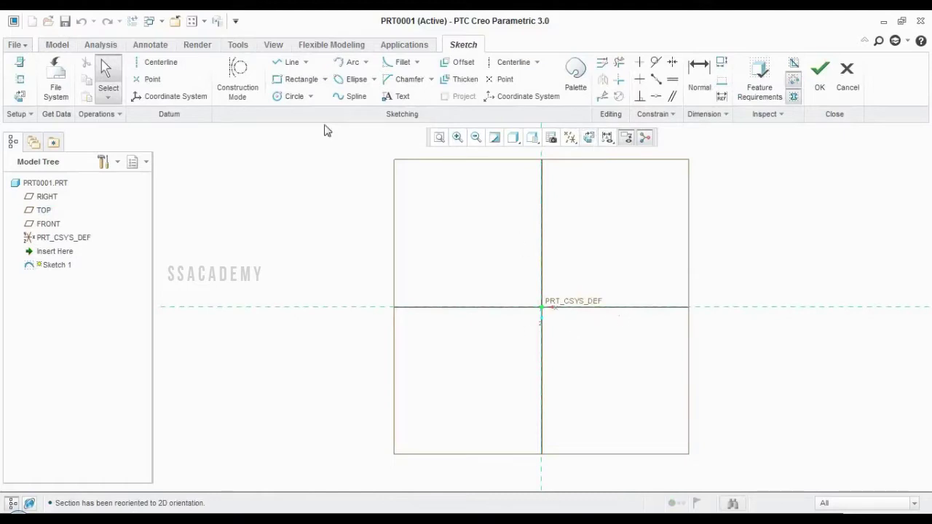
left_click(325, 79)
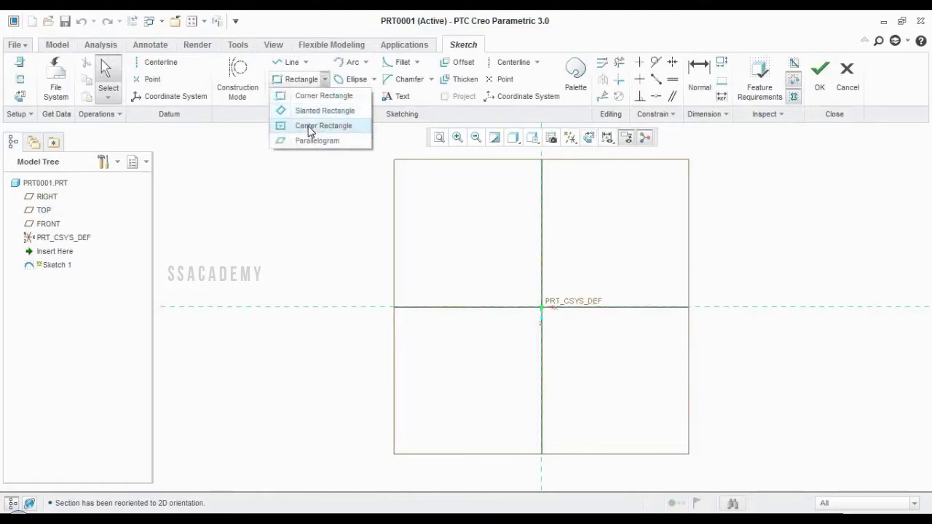
left_click(312, 127)
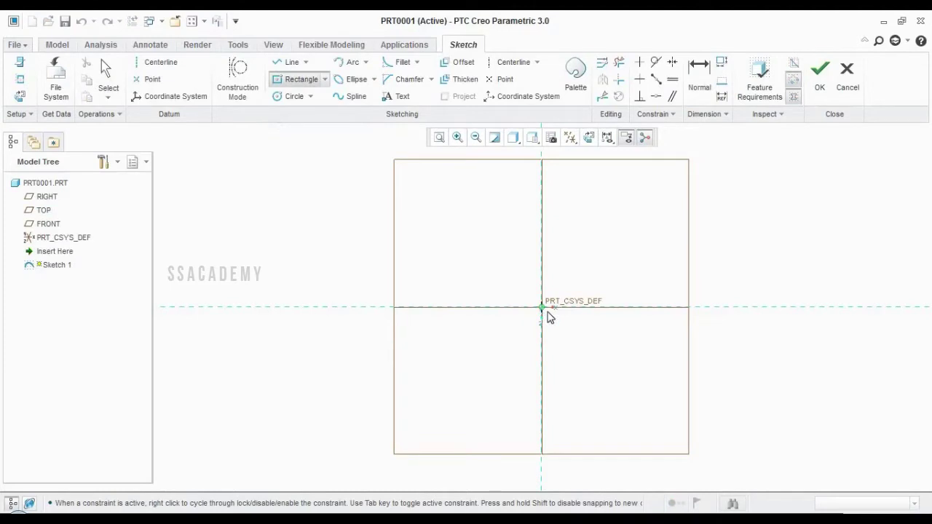
left_click(547, 312)
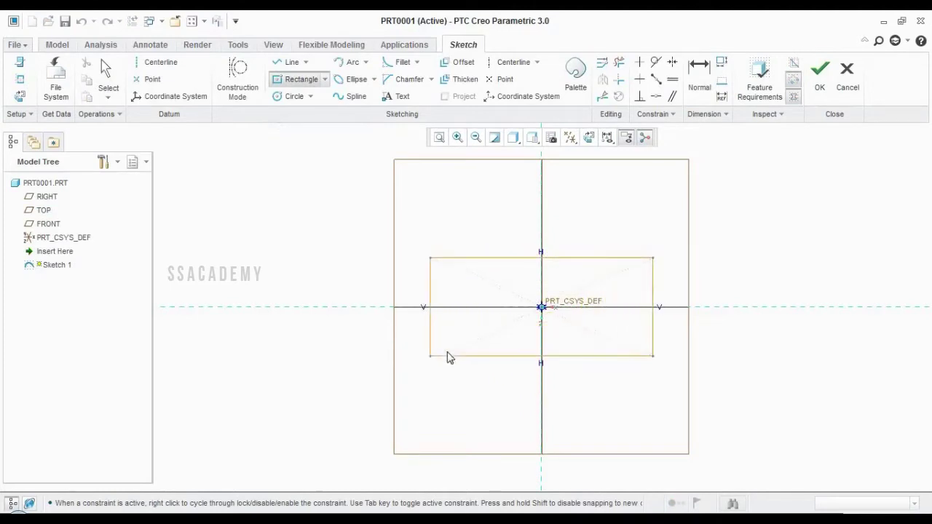
left_click(463, 349)
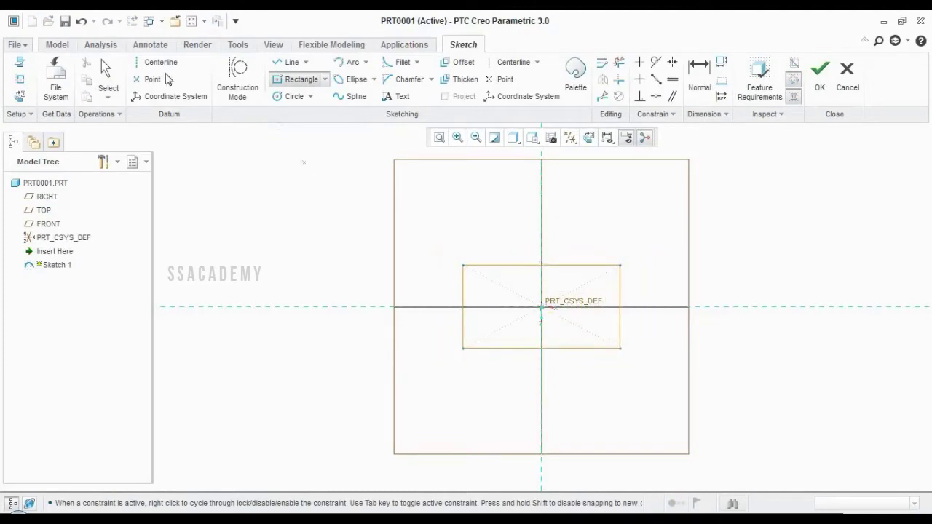
left_click(108, 79)
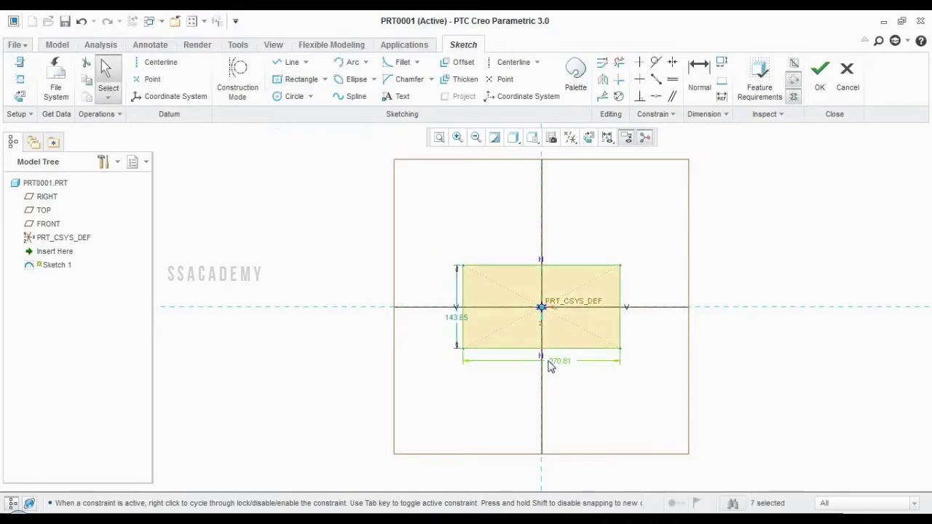
Set the rectangle's width to 100 mm and its height to 45 mm, and finish the sketch
double_click(550, 364)
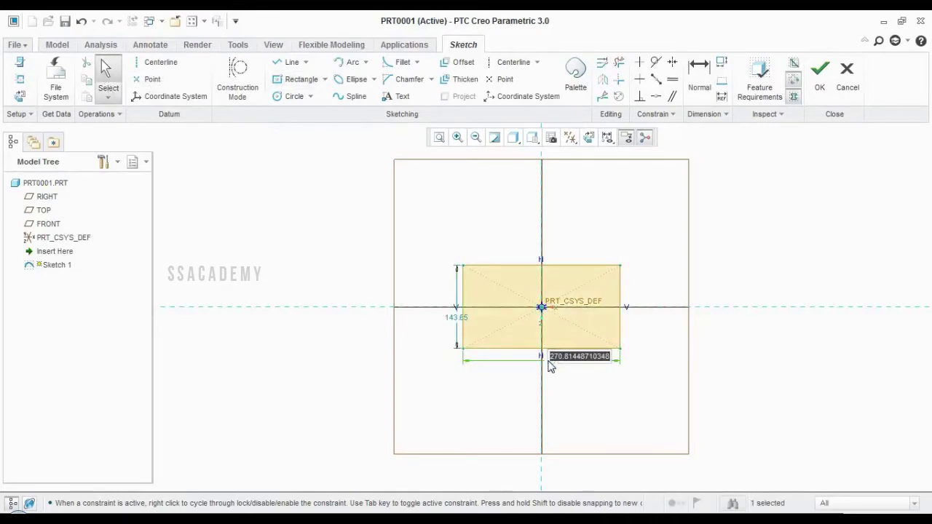
type("100")
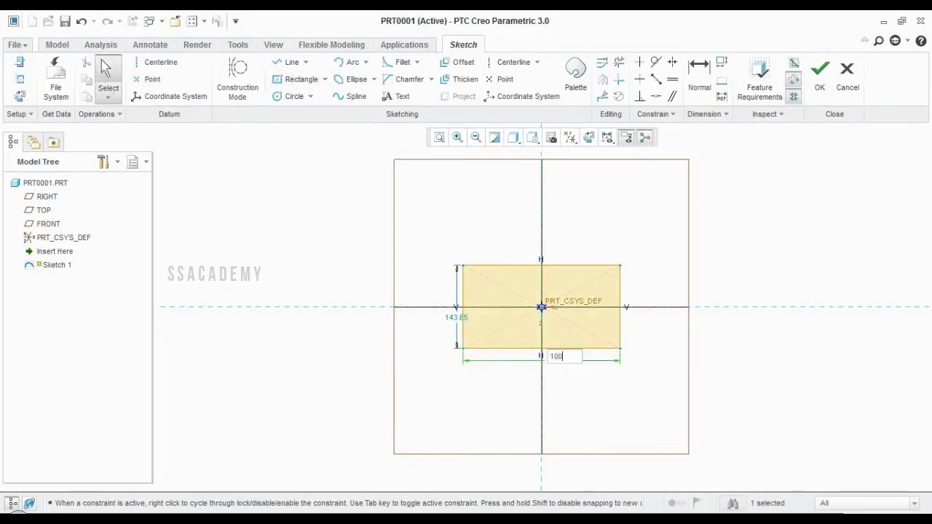
key("Return")
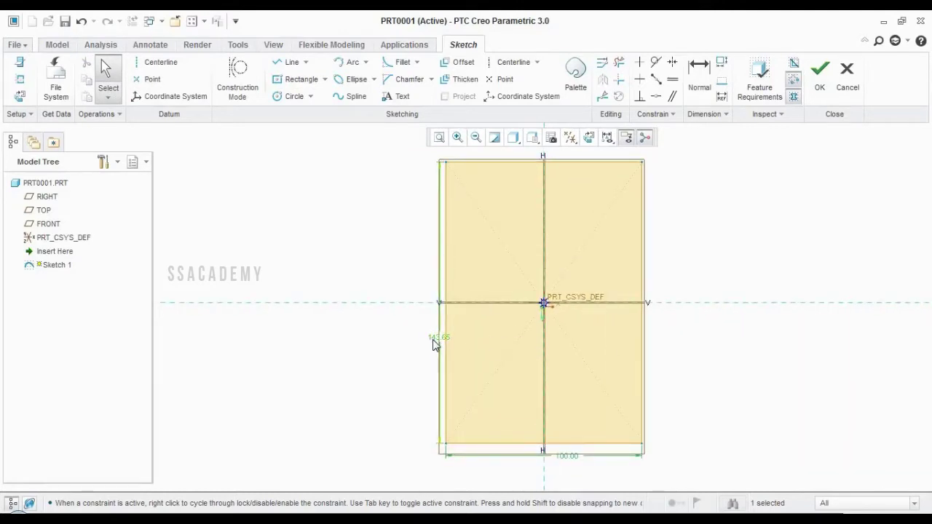
double_click(435, 340)
type("45")
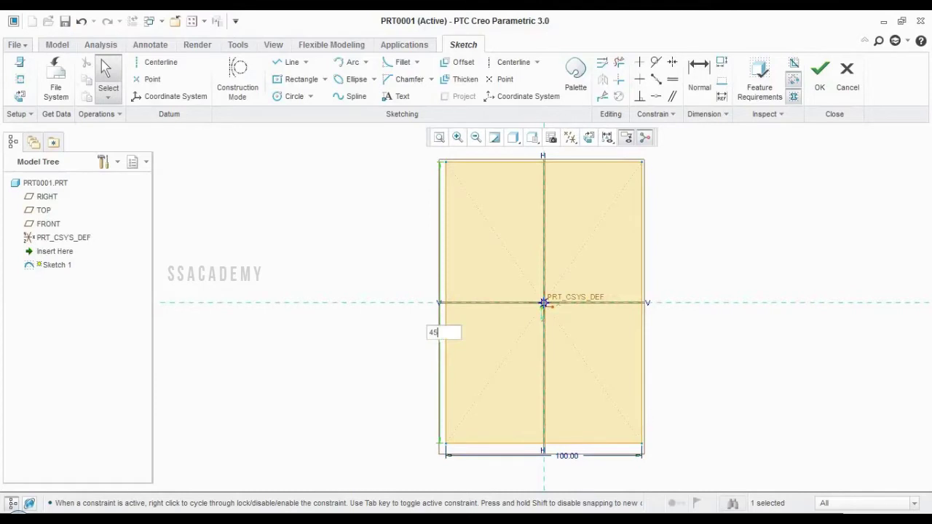
key("Return")
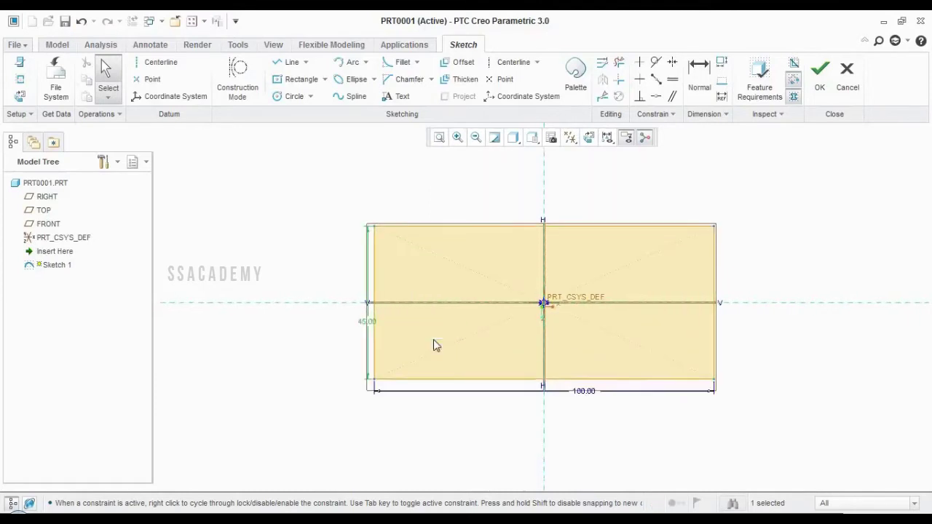
left_click(816, 89)
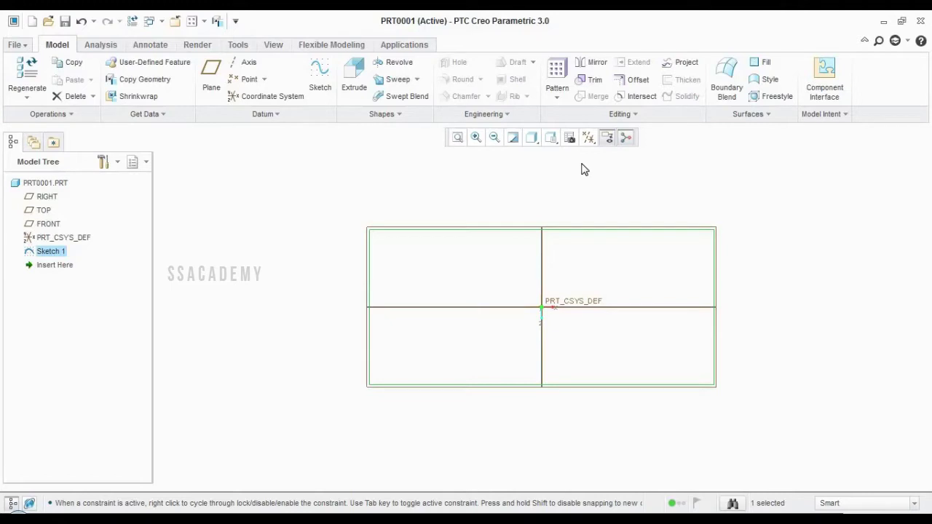
Start an Extrude of the rectangle sketch in the standard 3D orientation
key("ctrl+d")
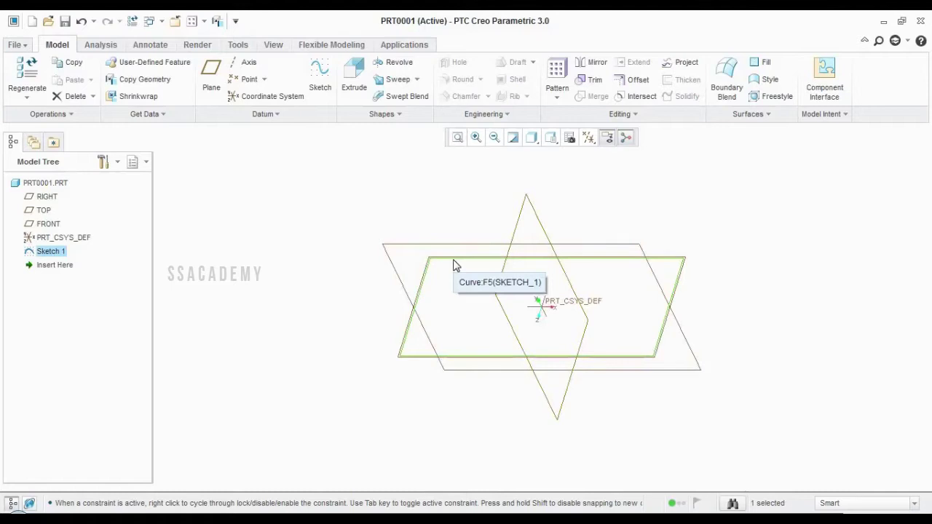
left_click(356, 79)
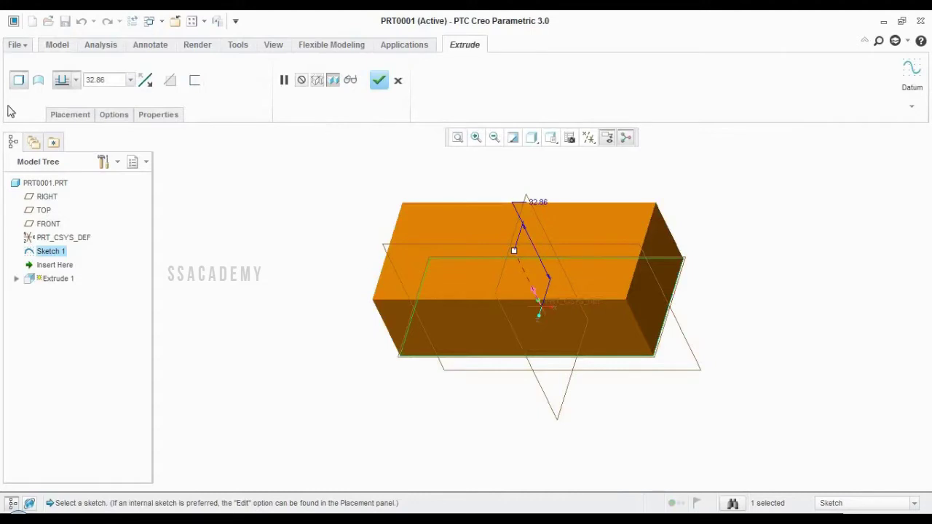
Try the extrusion as a surface and as a solid with the symmetric, to-selected and blind depth options
left_click(38, 81)
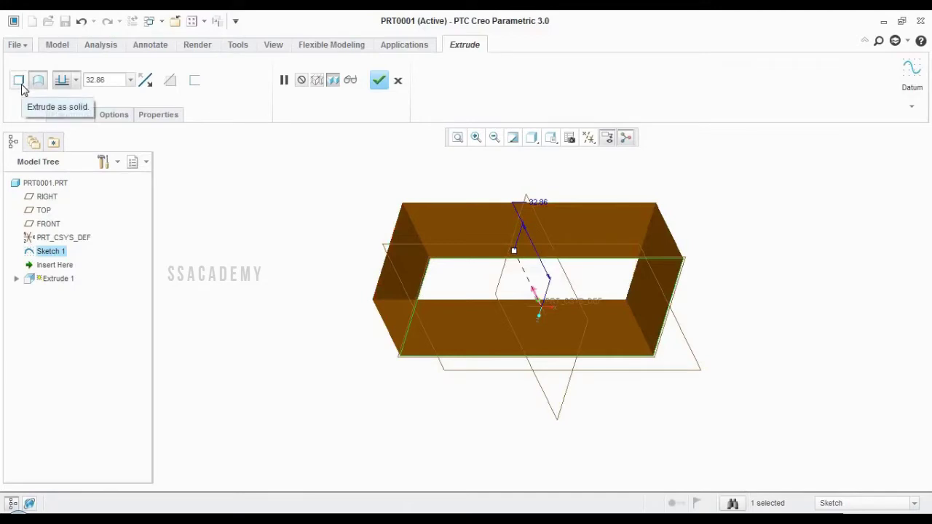
left_click(20, 82)
left_click(75, 81)
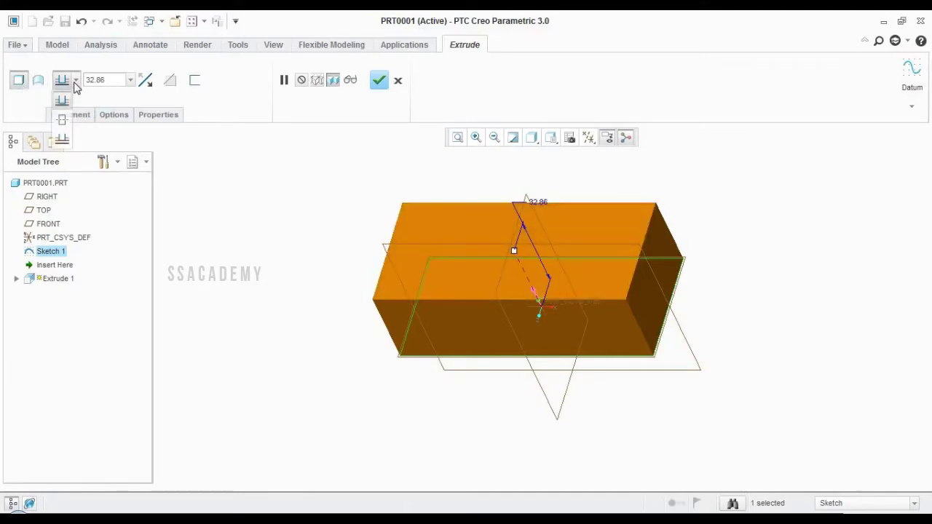
left_click(62, 122)
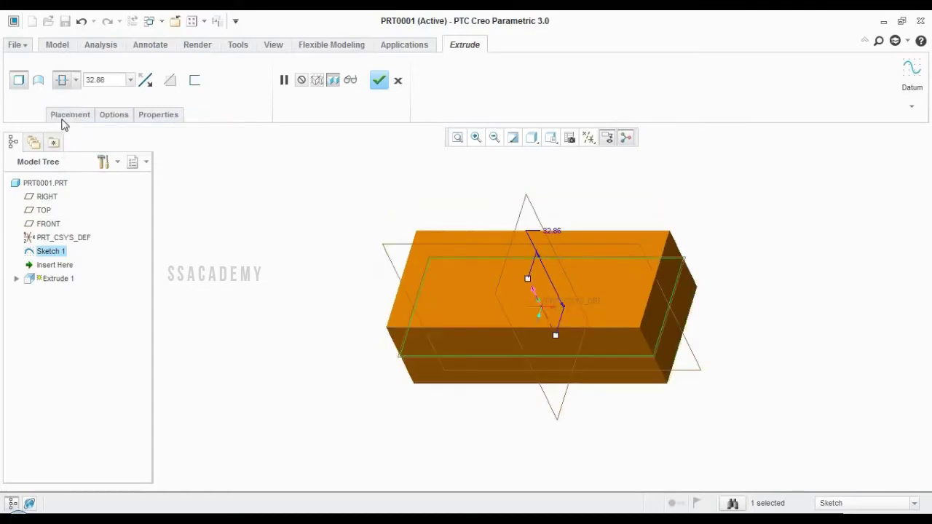
left_click(75, 85)
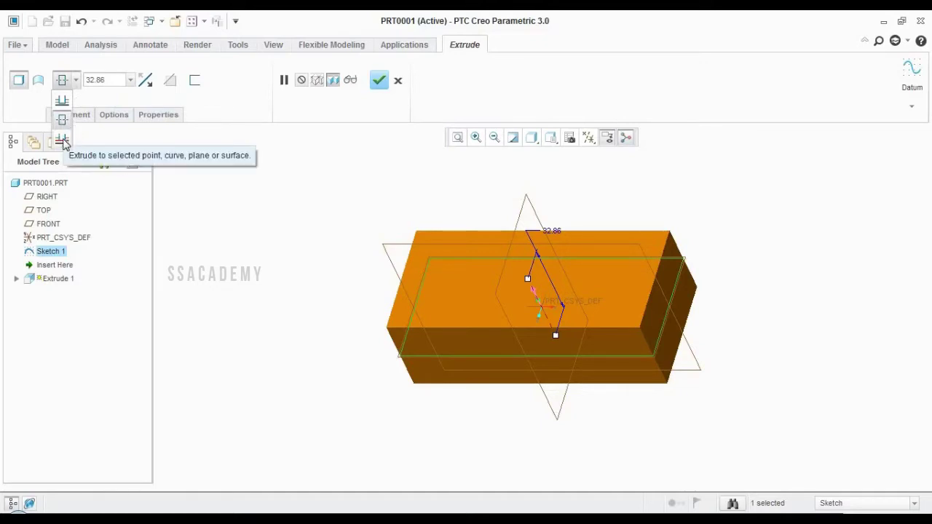
left_click(64, 142)
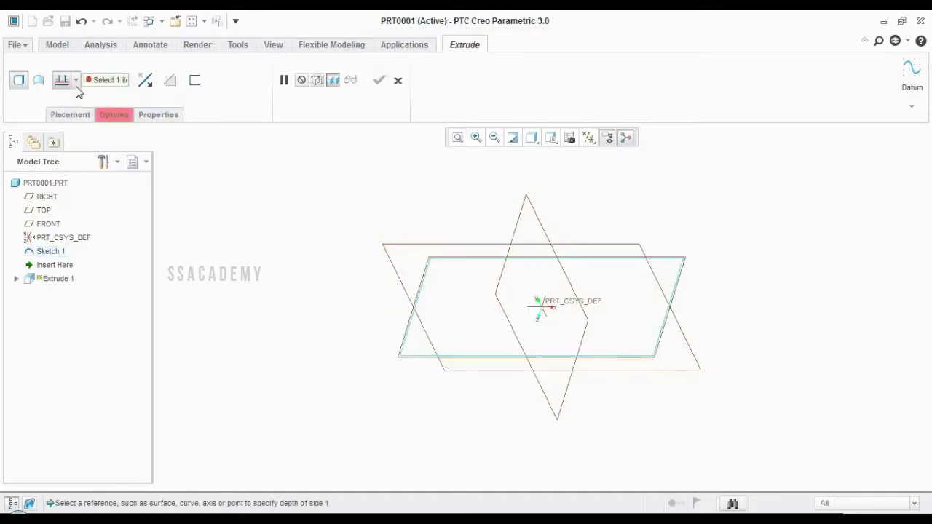
left_click(76, 84)
left_click(67, 117)
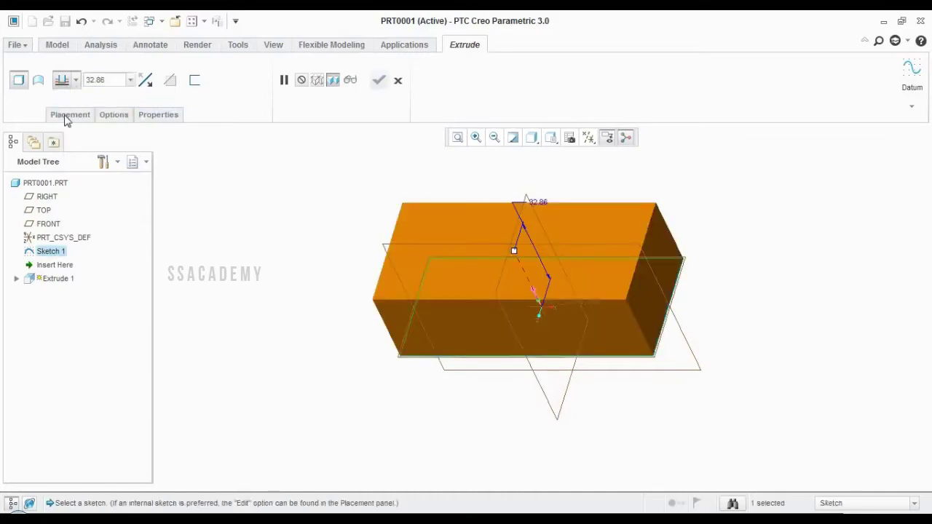
Extrude the rectangle as a solid, symmetric about the sketch plane, with a total depth of 25 mm
left_click(74, 83)
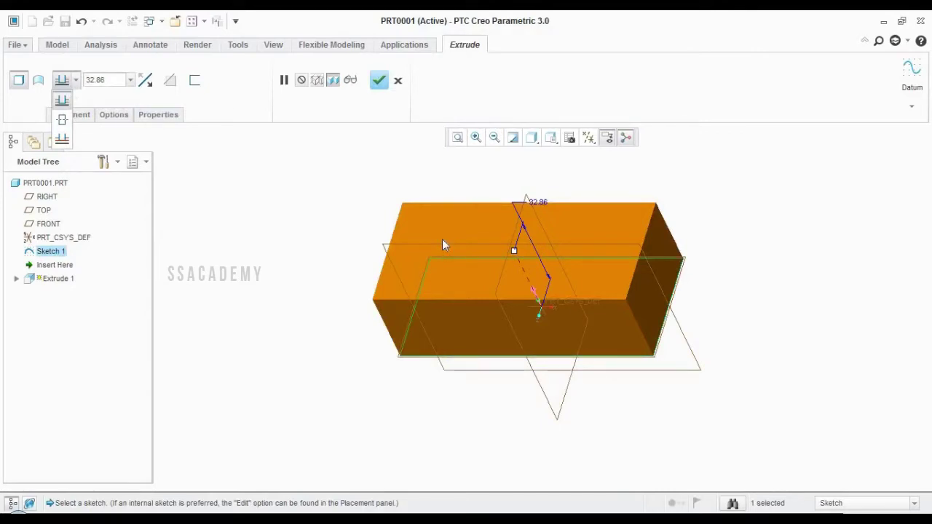
left_click(63, 120)
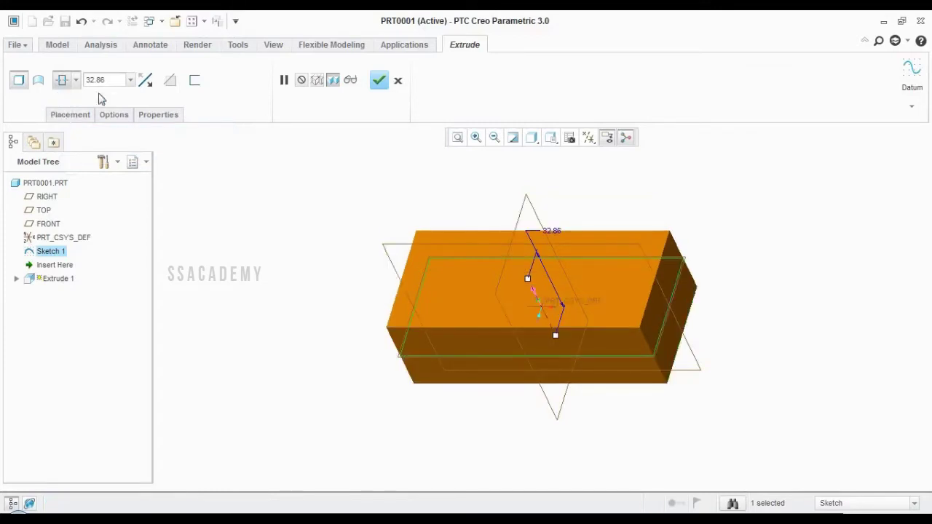
double_click(121, 78)
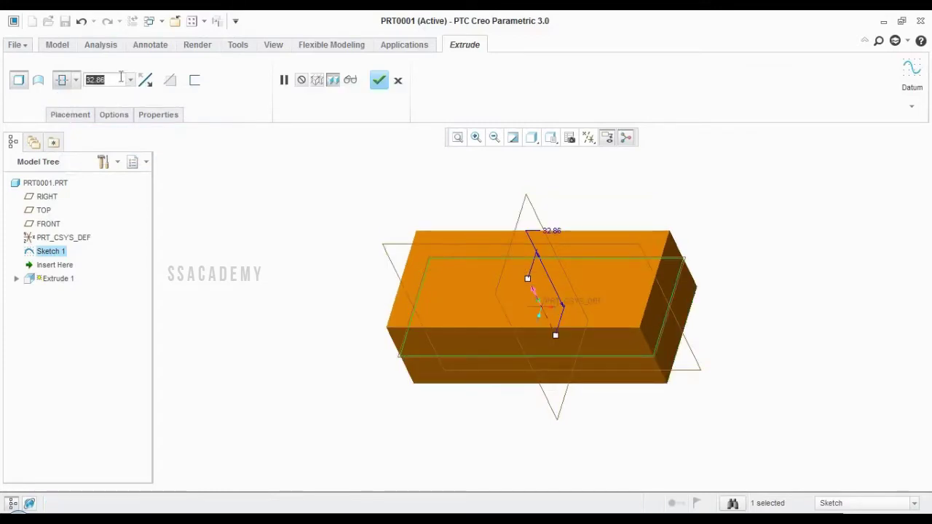
type("25")
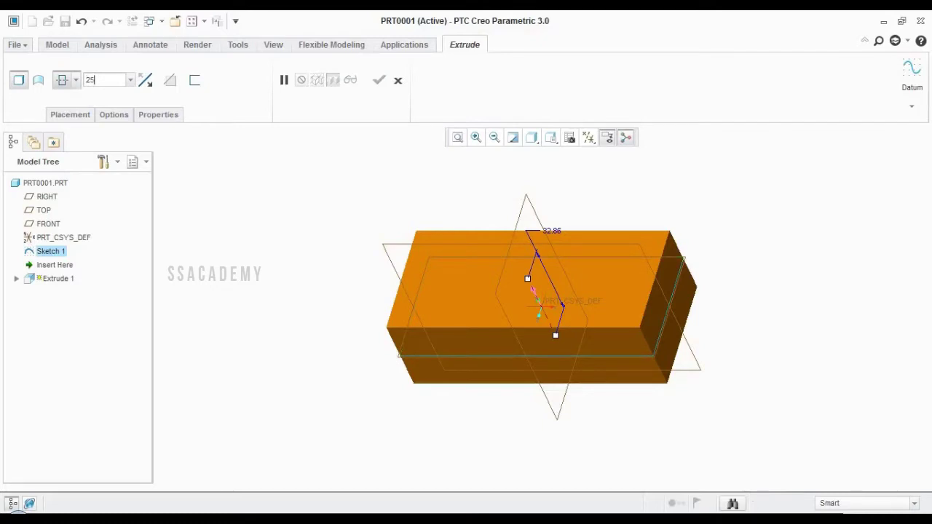
key("Return")
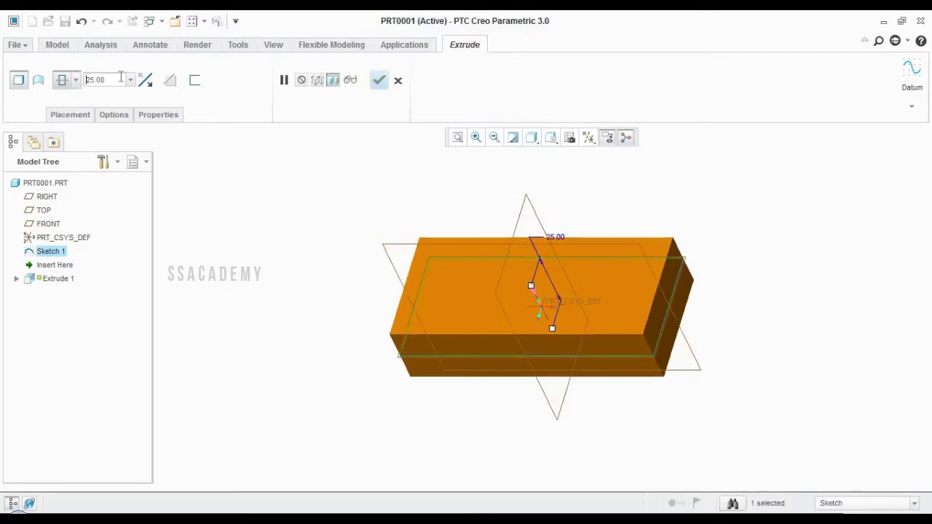
left_click(380, 81)
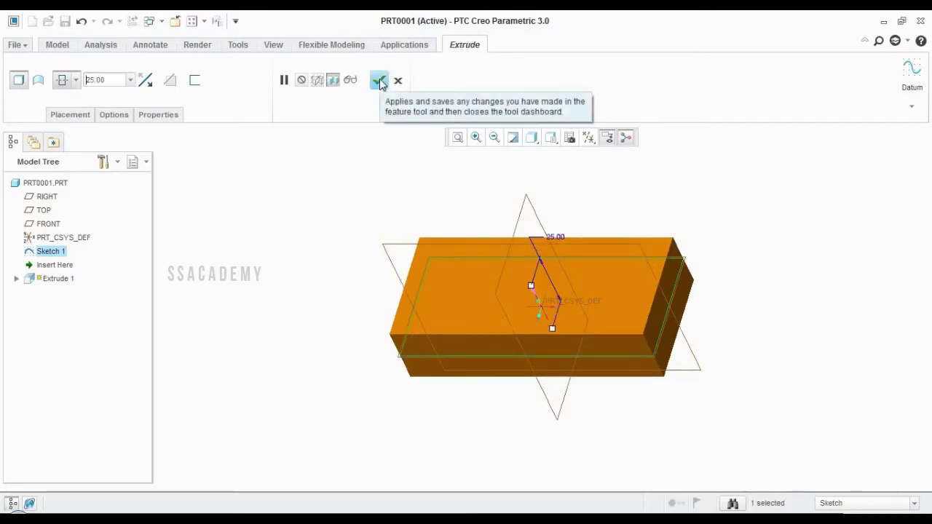
left_click(379, 81)
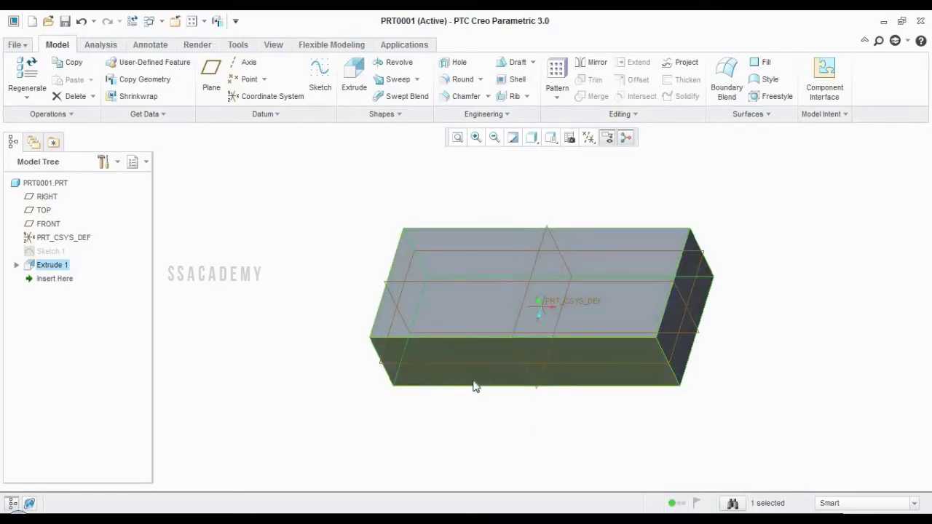
Check the reference drawing for the upright, and start a sketch on the block's top face, viewed square to the sketch plane
left_click(229, 509)
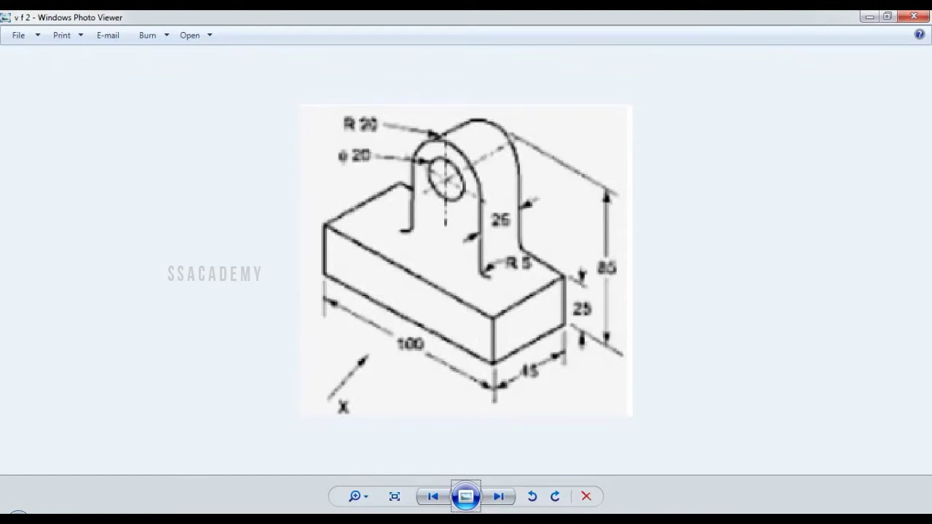
left_click(175, 510)
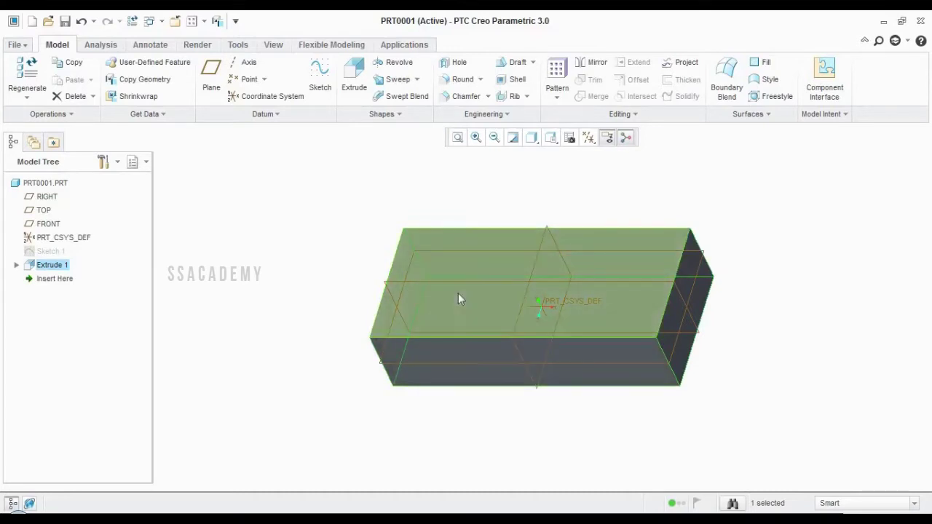
left_click(275, 261)
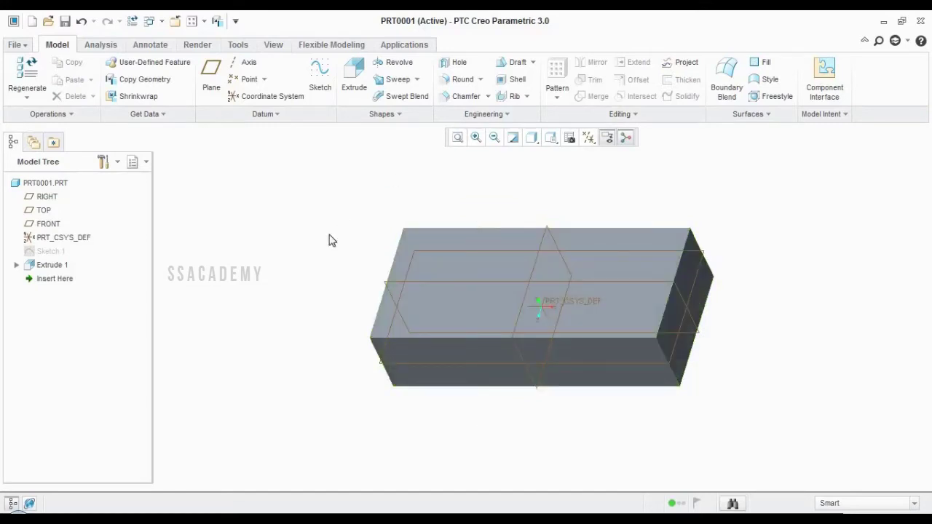
left_click(502, 288)
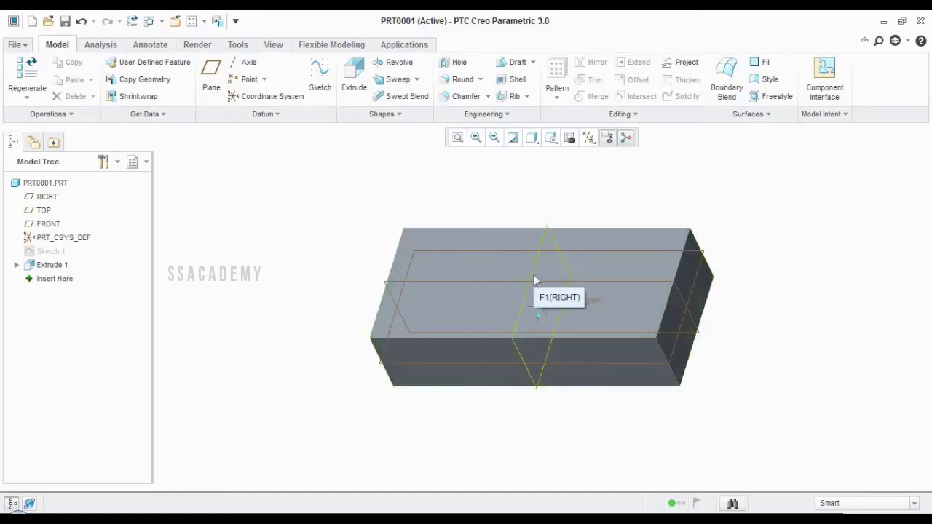
left_click(316, 70)
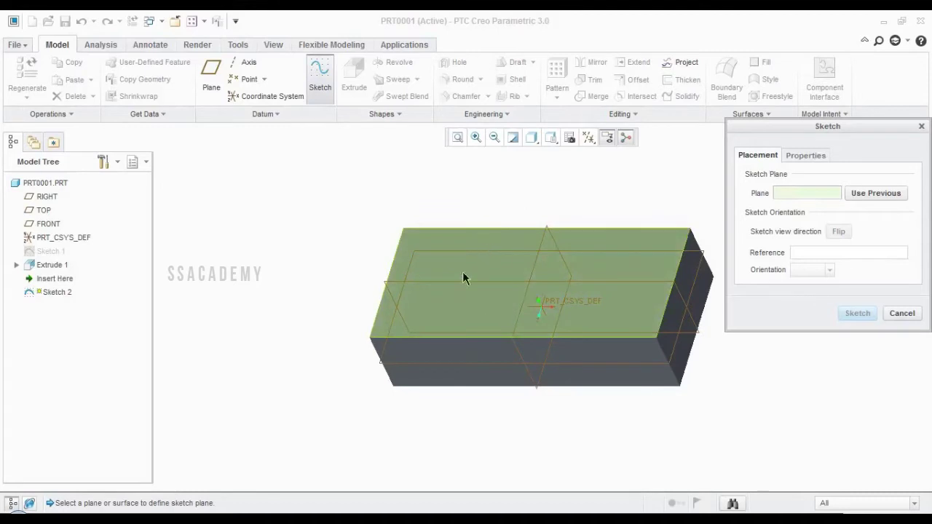
left_click(493, 310)
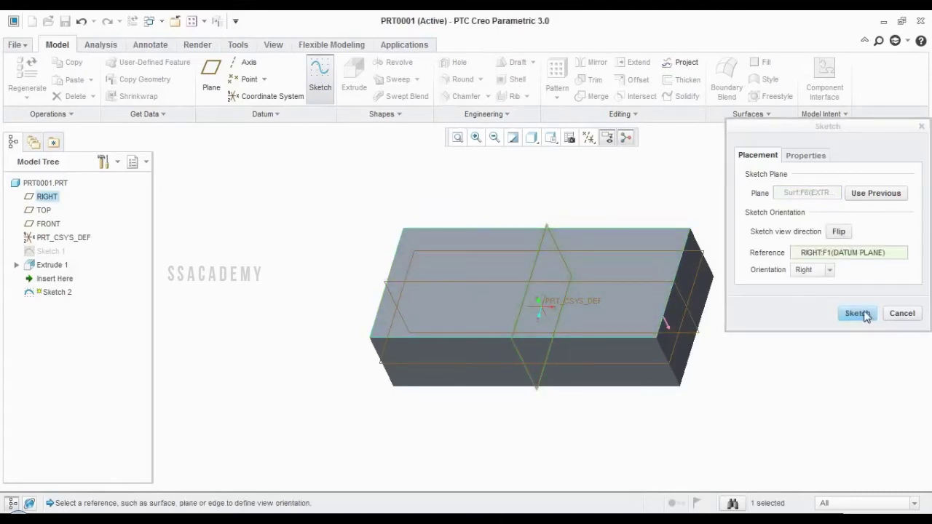
left_click(864, 314)
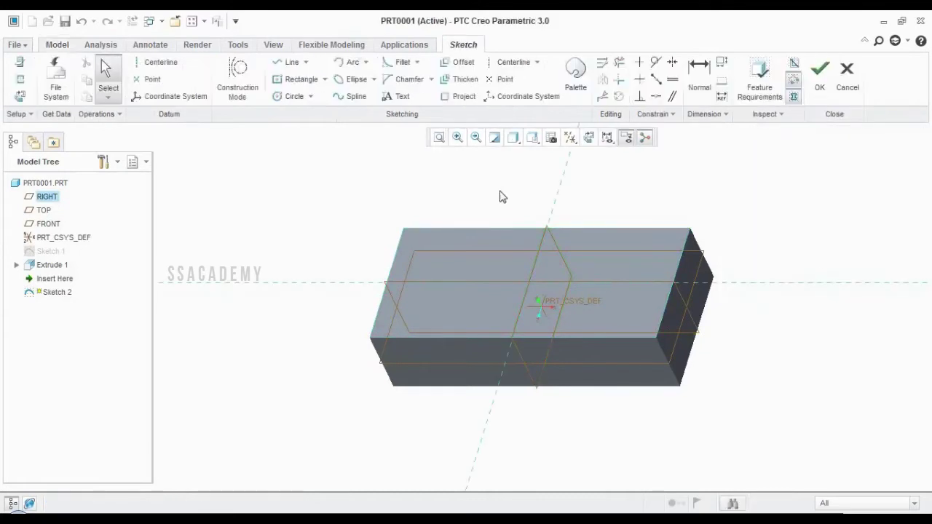
left_click(589, 138)
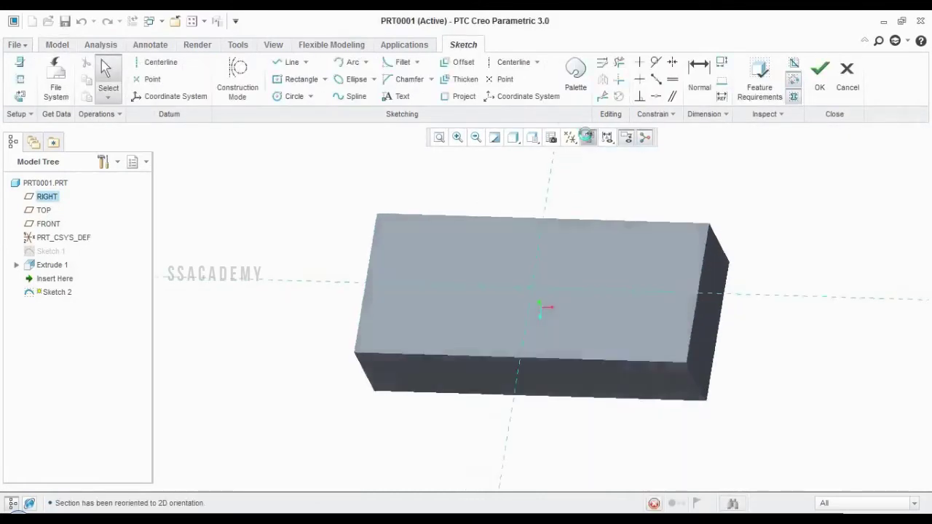
scroll(546, 263, "down", 2)
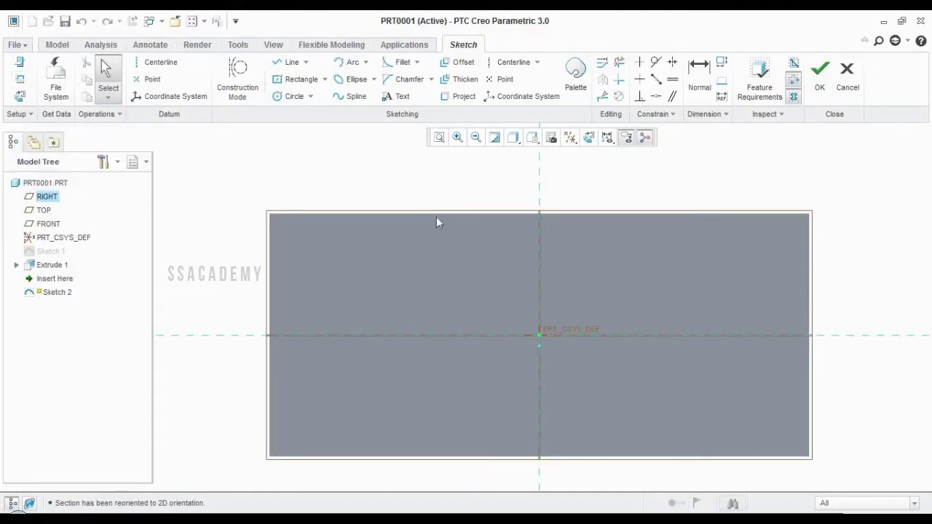
left_click(291, 62)
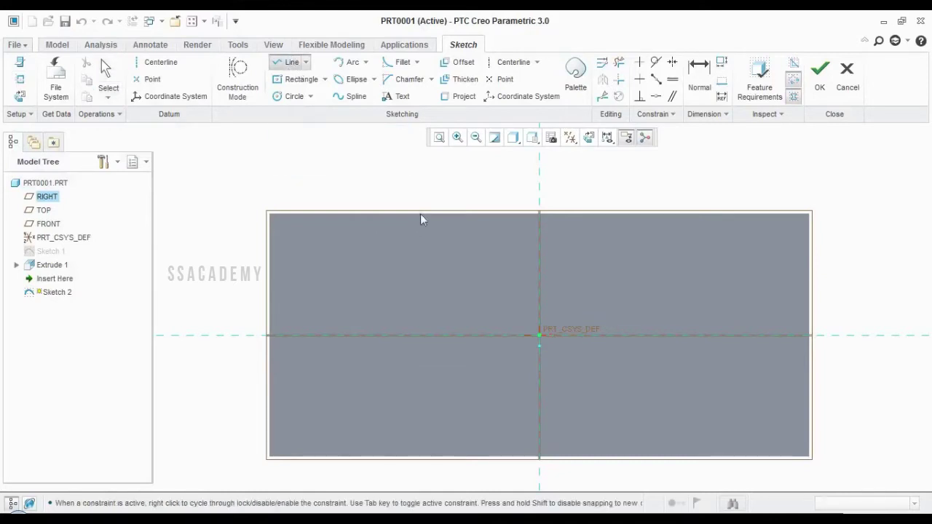
left_click(421, 214)
left_click(514, 215)
scroll(512, 256, "down", 2)
scroll(513, 257, "up", 2)
scroll(490, 217, "down", 5)
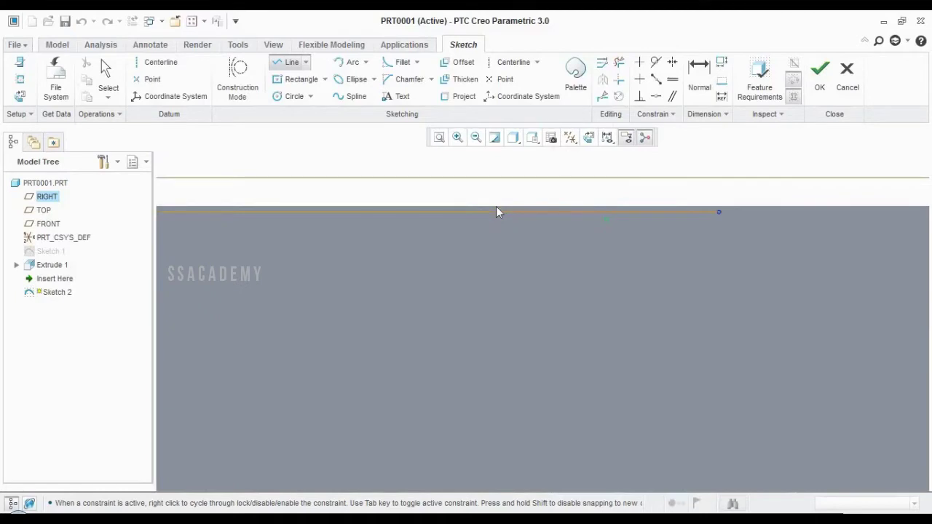
scroll(497, 212, "up", 5)
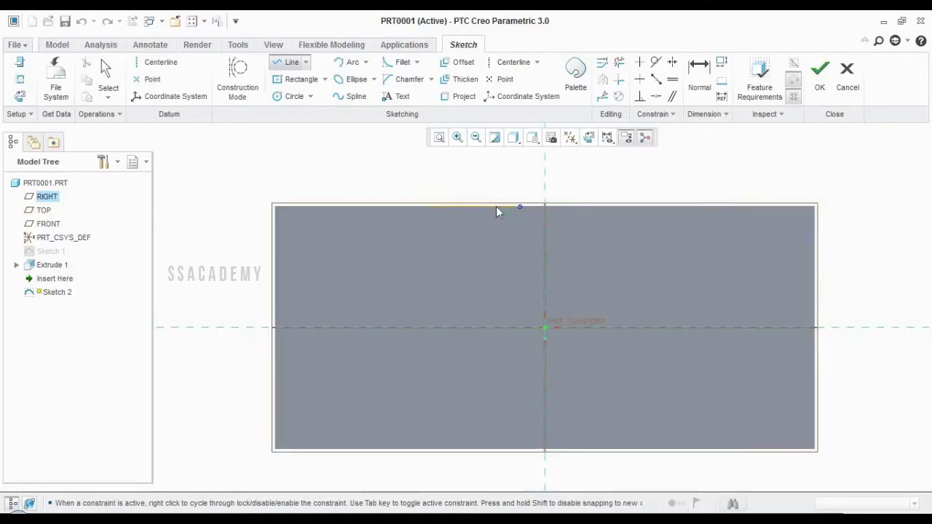
left_click(496, 211)
left_click(106, 73)
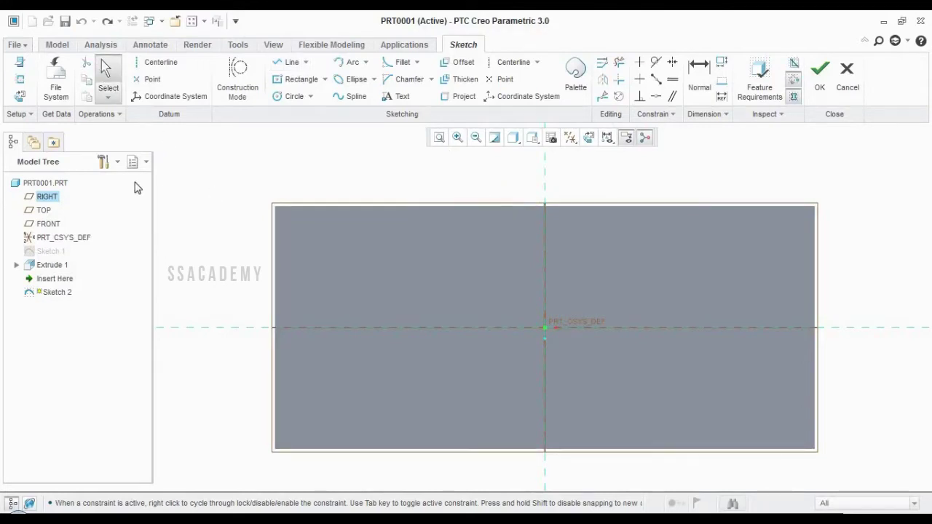
Add the block's rear and left side surfaces as sketch references
left_click(20, 80)
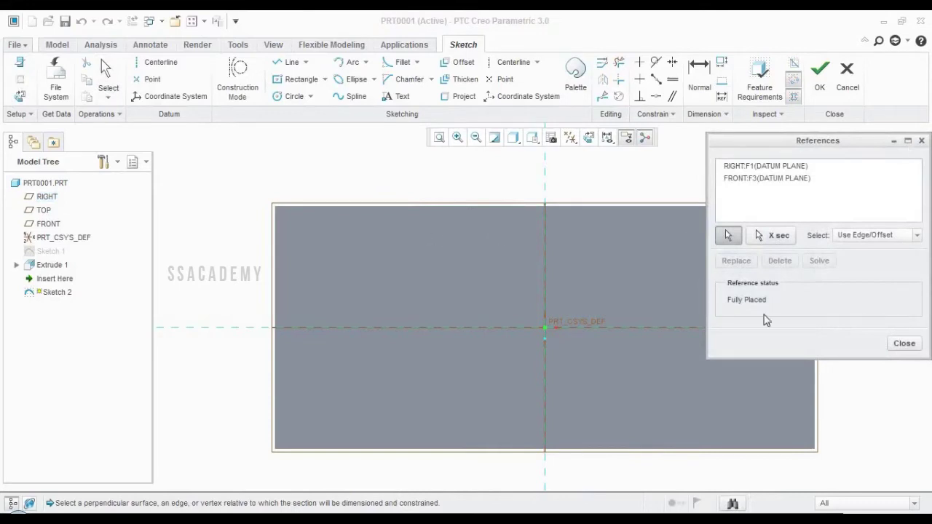
left_click(439, 208)
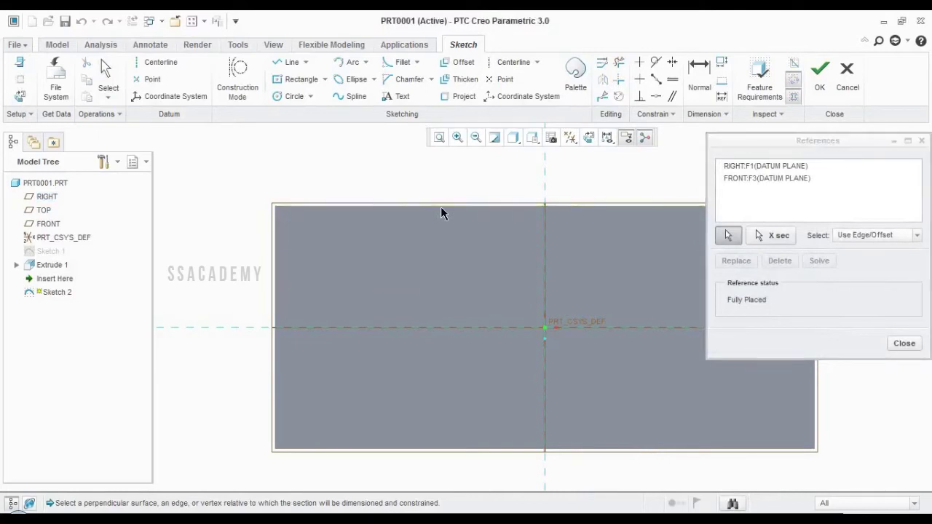
left_click(275, 252)
scroll(231, 264, "down", 1)
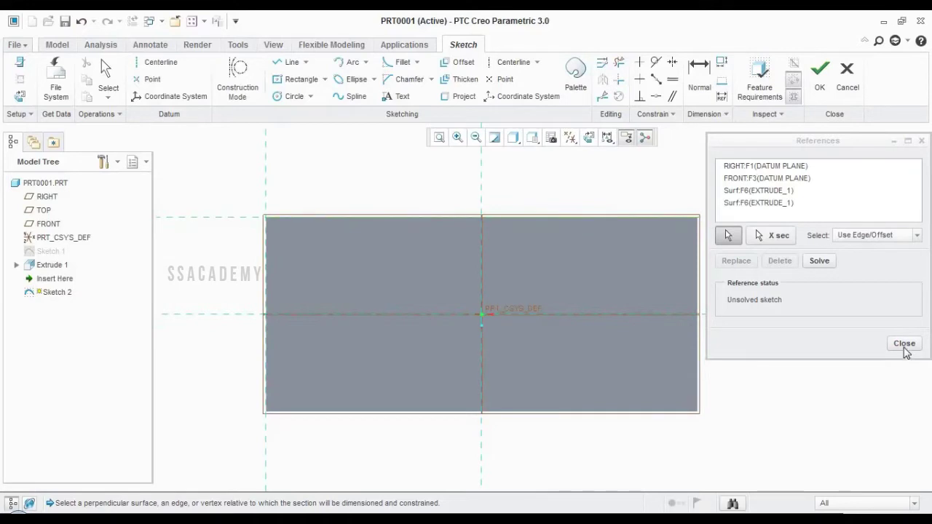
left_click(904, 347)
scroll(460, 233, "up", 1)
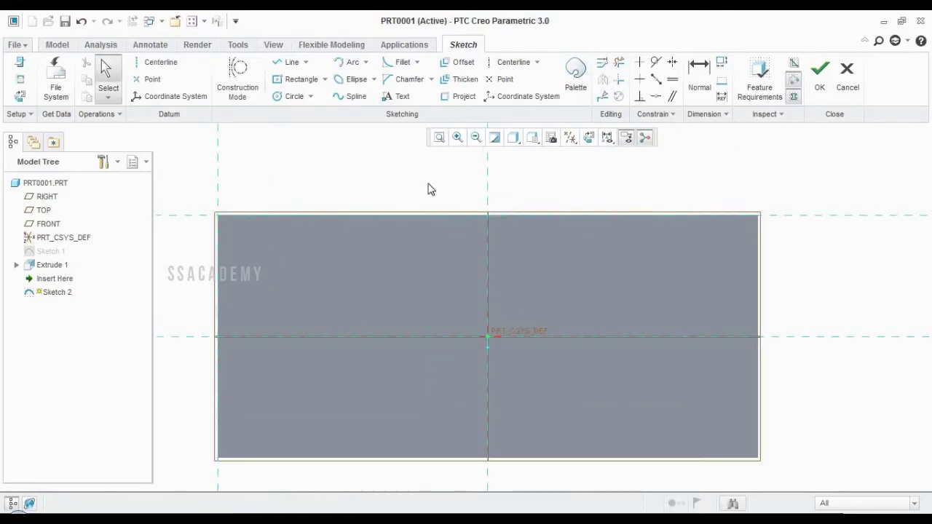
Sketch a center rectangle about 24 x 14 mm on the vertical reference, with one long side on the block's rear edge
left_click(325, 79)
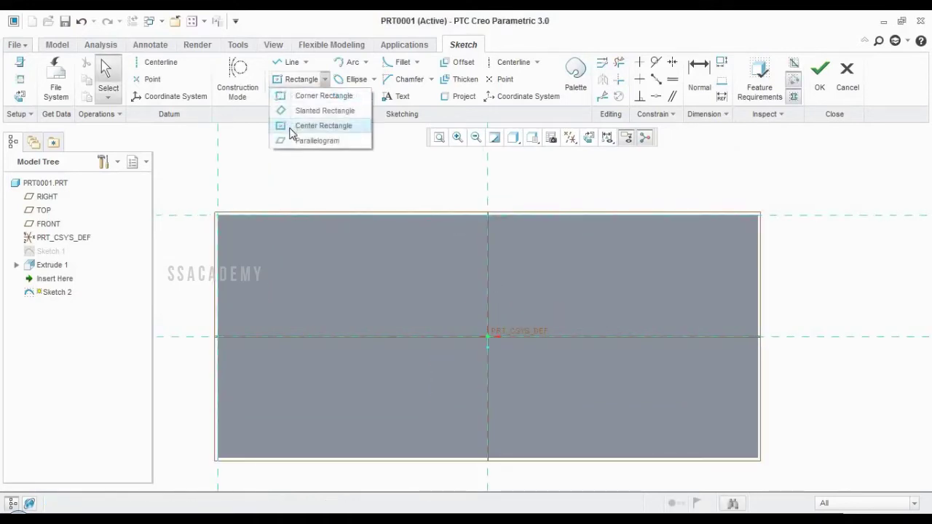
left_click(321, 126)
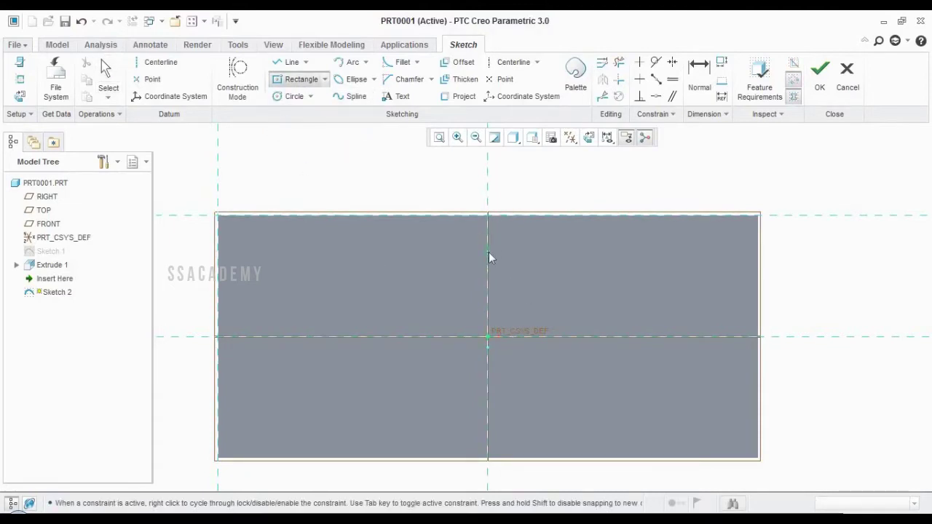
left_click(488, 253)
left_click(423, 216)
left_click(108, 76)
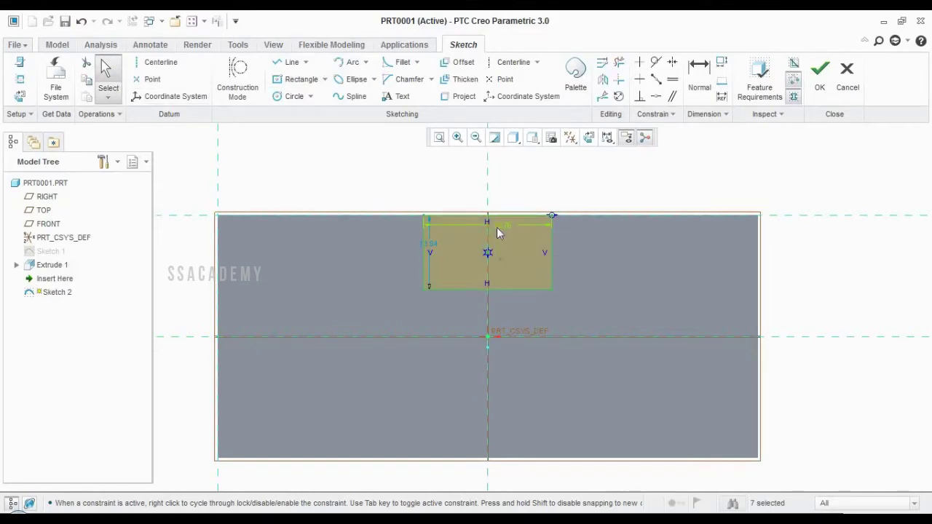
Set the rectangle's width to 40 mm and its height to 25 mm, and finish the sketch
double_click(498, 232)
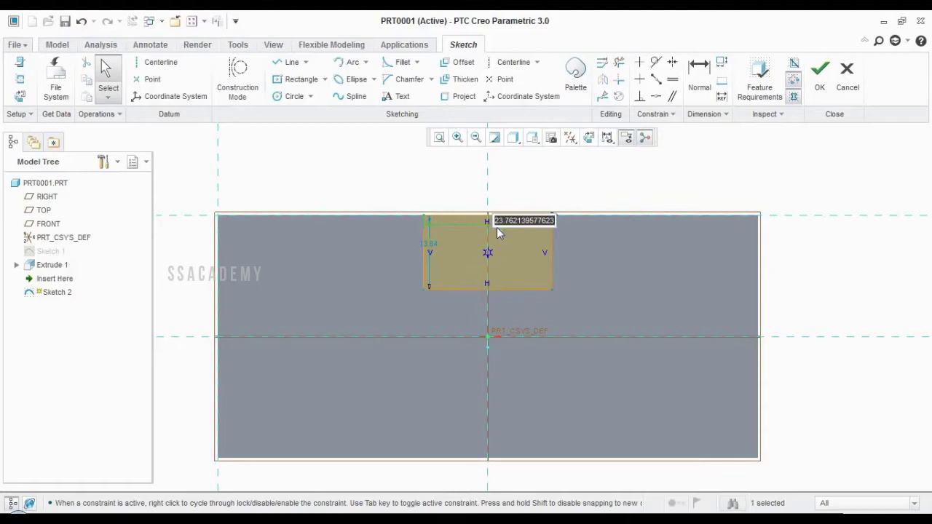
type("40")
key("Return")
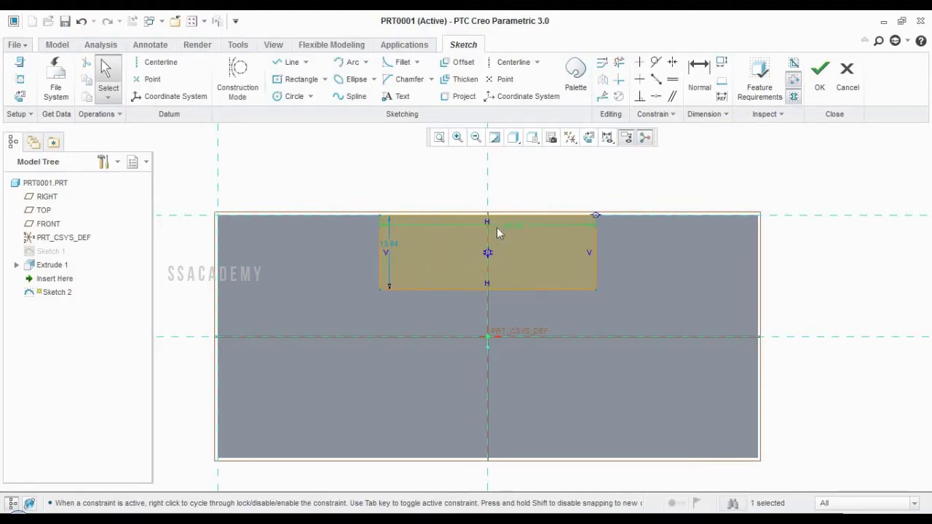
double_click(388, 245)
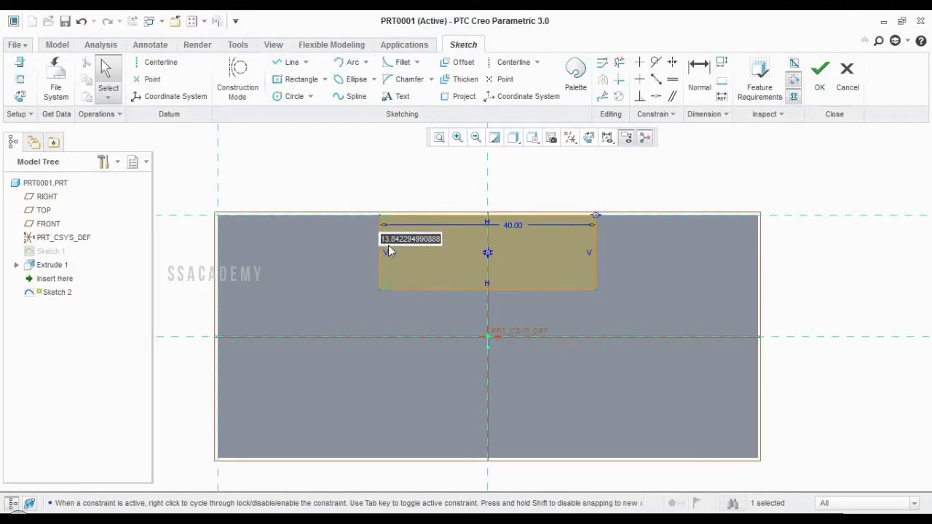
type("25")
key("Return")
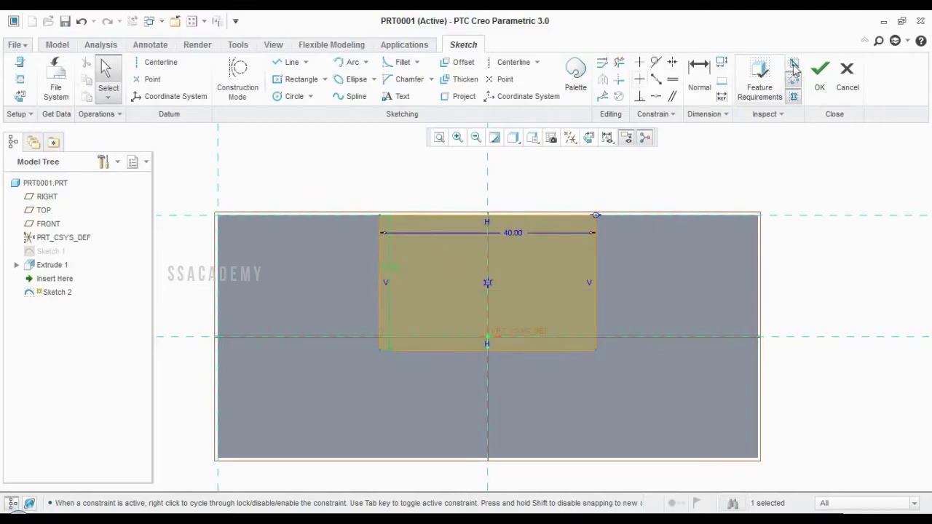
left_click(820, 77)
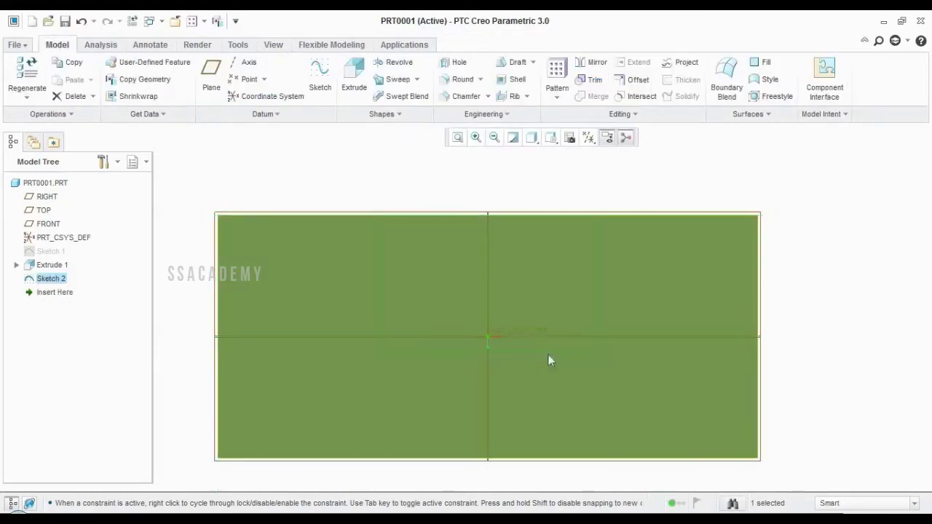
Extrude the rectangle upward from the block's top face as a solid with a blind depth of 65 mm, checking the reference drawing
key("ctrl+d")
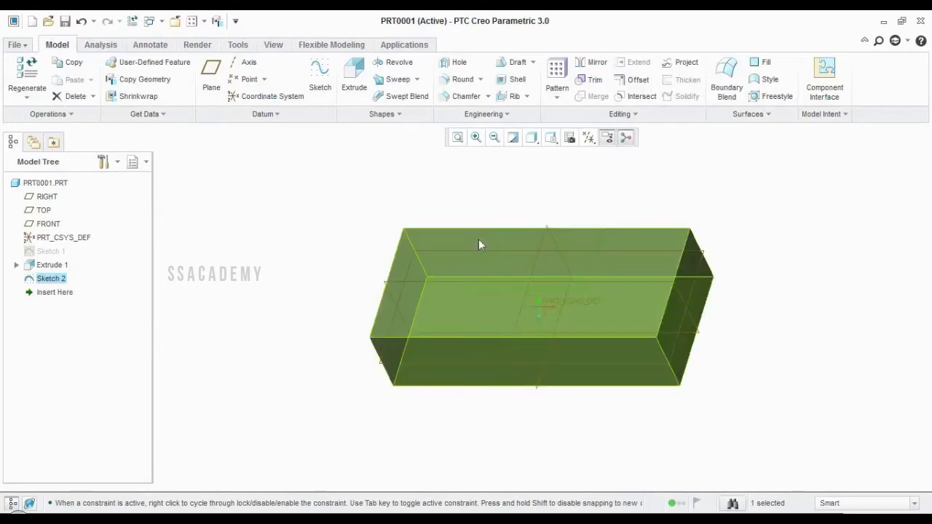
left_click(357, 71)
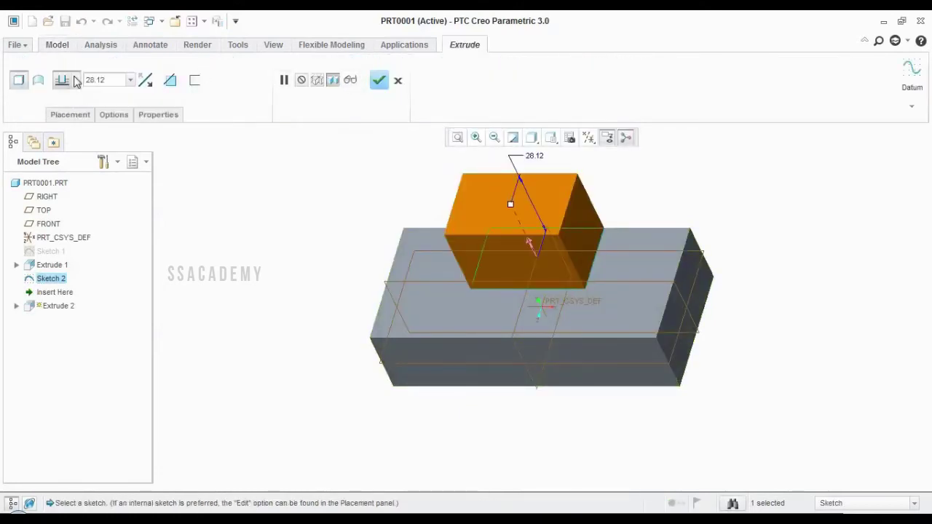
left_click(75, 80)
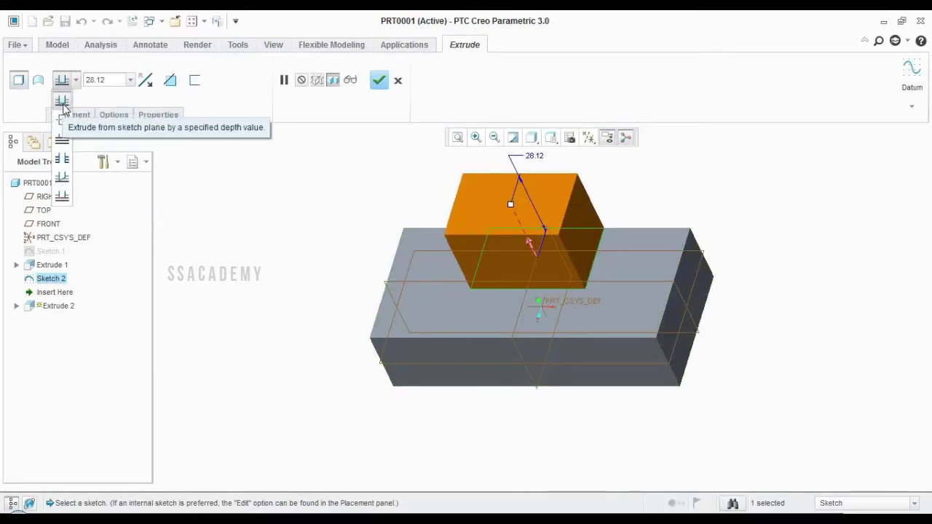
left_click(63, 103)
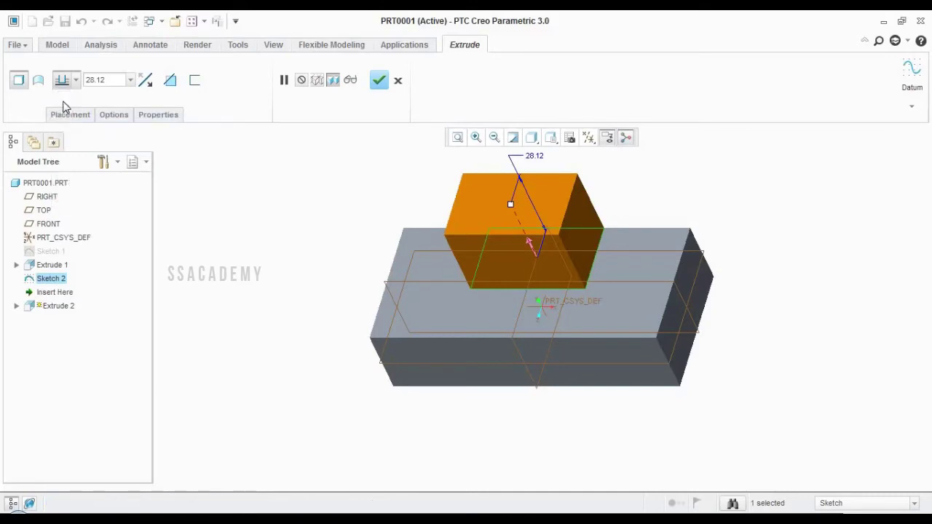
left_click(120, 81)
type("65")
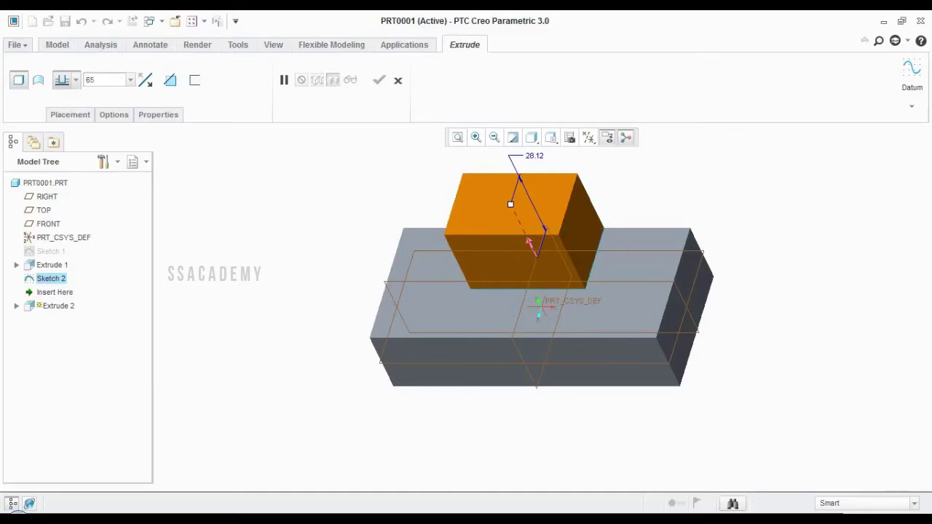
key("alt+Tab")
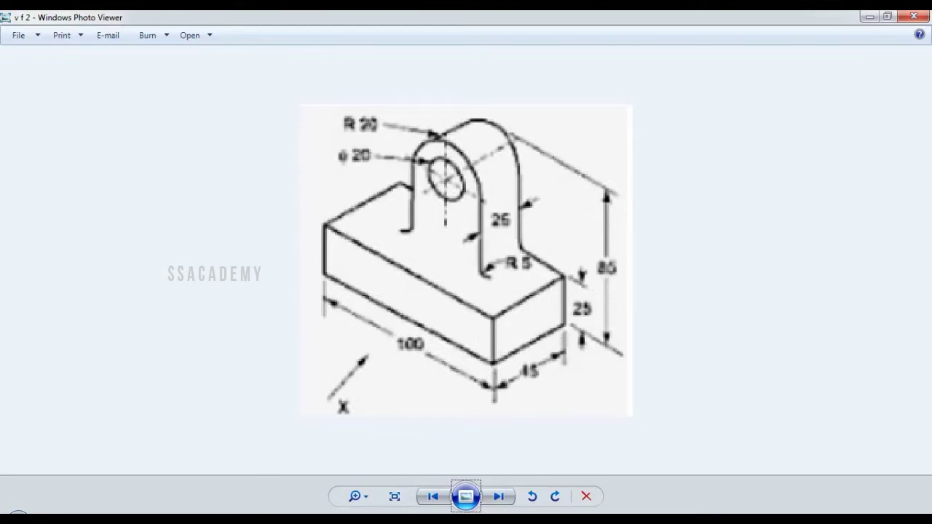
left_click(146, 451)
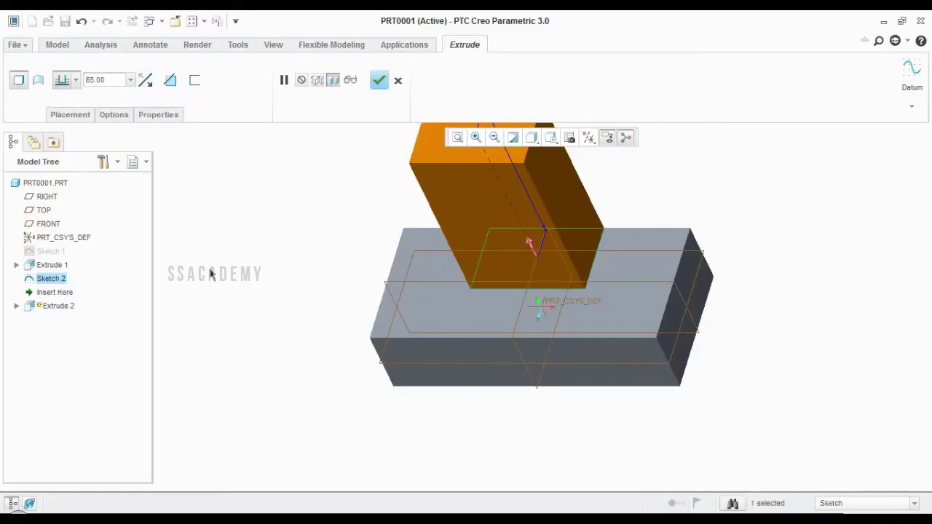
scroll(314, 336, "down", 3)
scroll(341, 248, "up", 2)
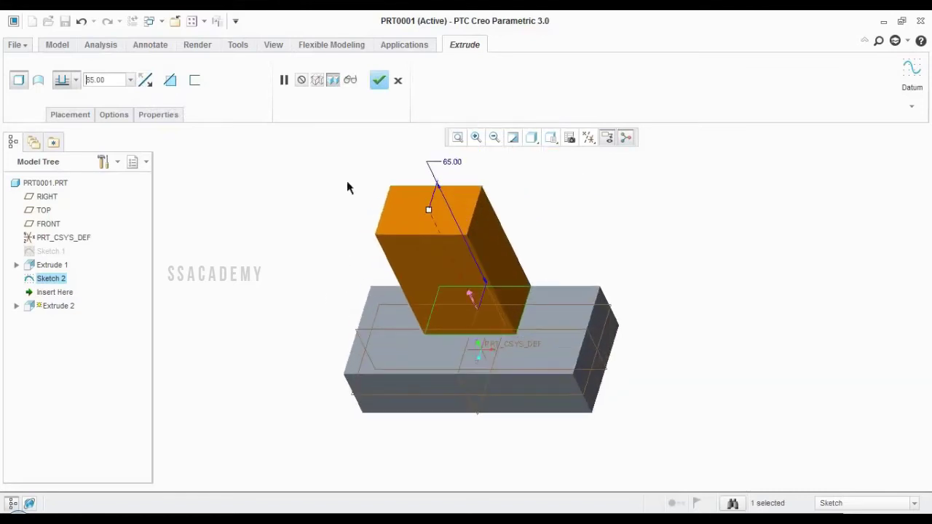
left_click(379, 80)
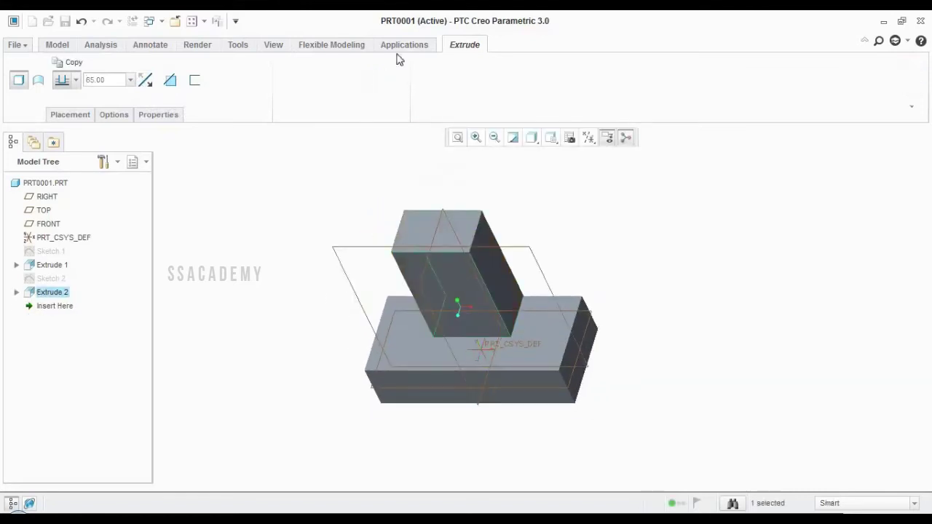
left_click(506, 206)
middle_click_drag(562, 256, 405, 228)
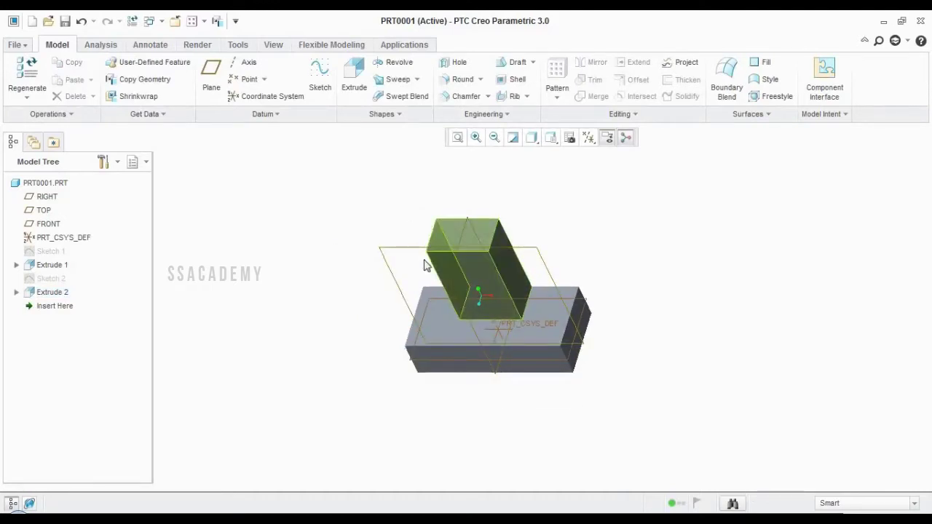
Start a round feature and try the upright's front top edge as its reference
left_click(480, 81)
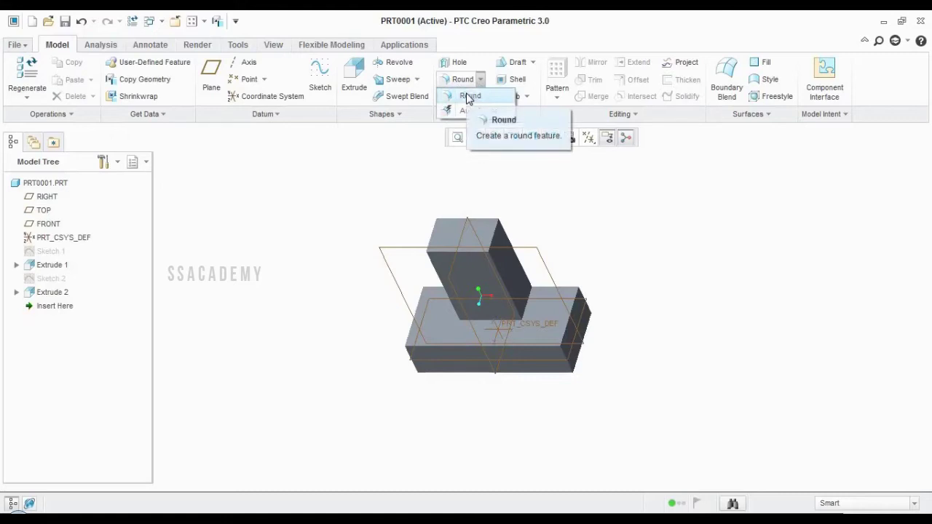
left_click(470, 97)
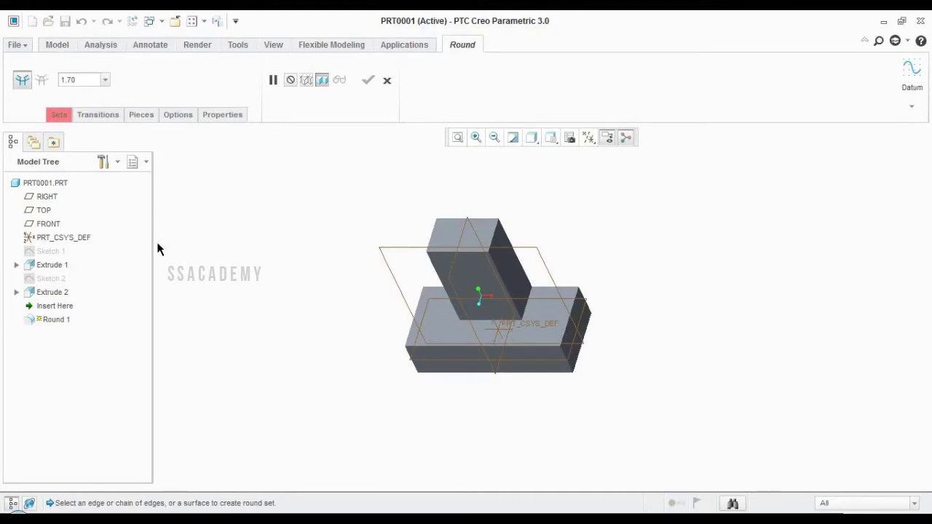
scroll(441, 260, "down", 5)
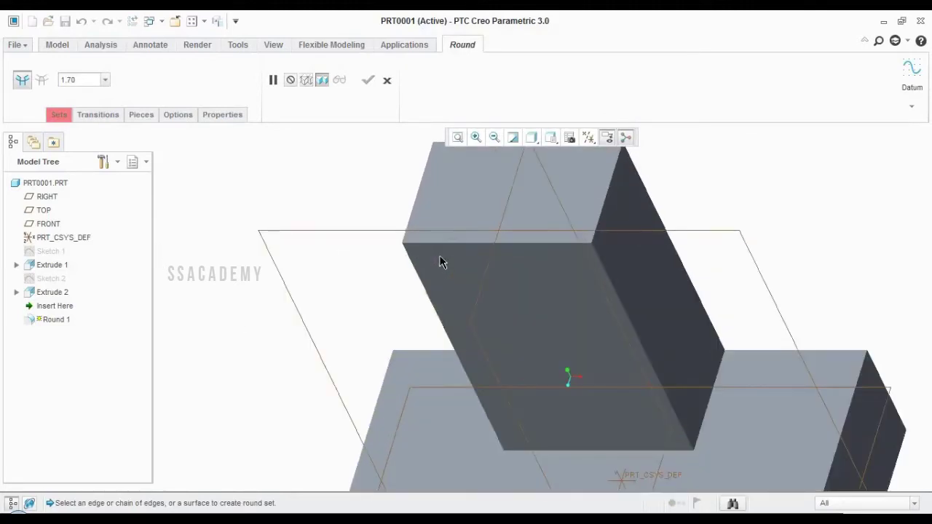
left_click(453, 240)
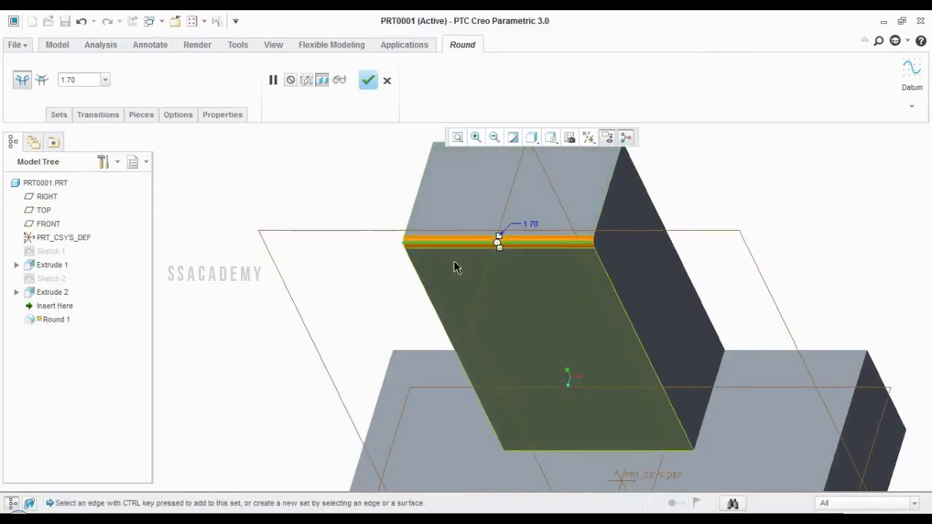
left_click(454, 261, "ctrl")
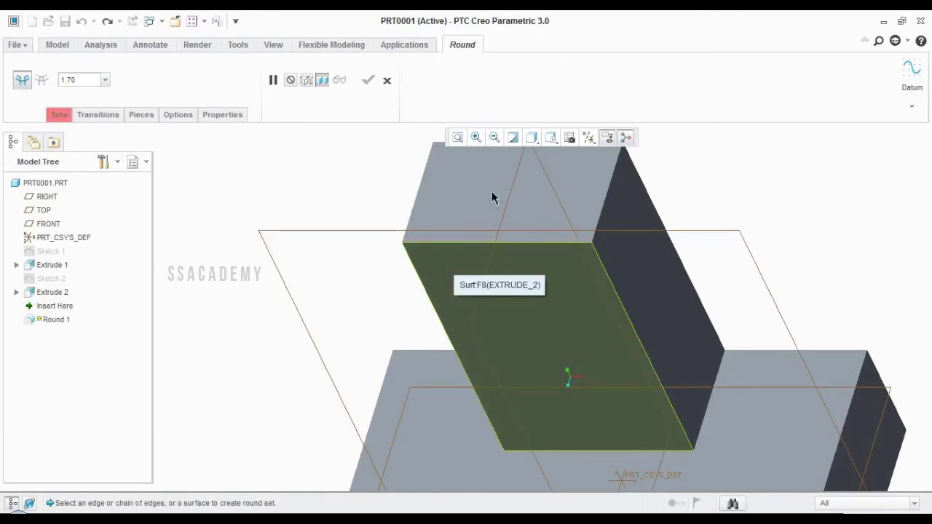
scroll(454, 246, "down", 5)
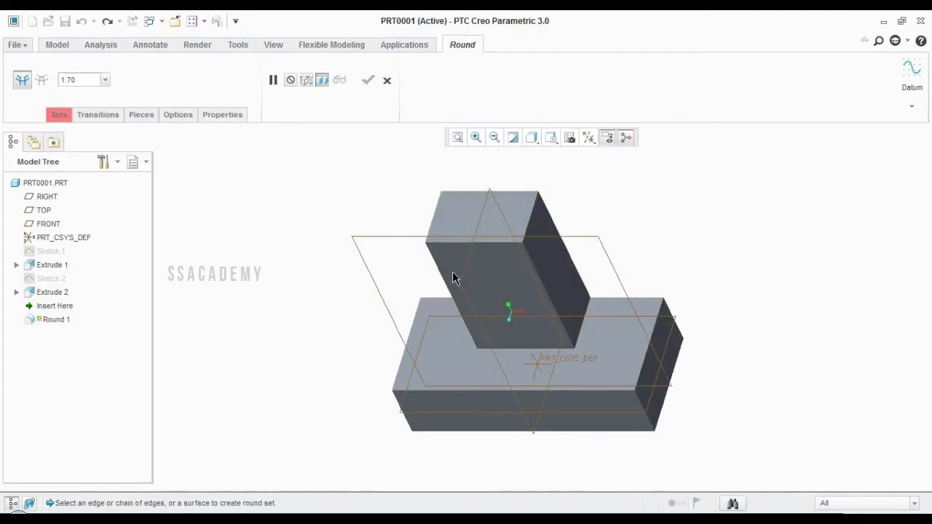
Apply a full round to the upright's top, using its two side surfaces as references and its top face as the surface to replace
left_click(550, 265)
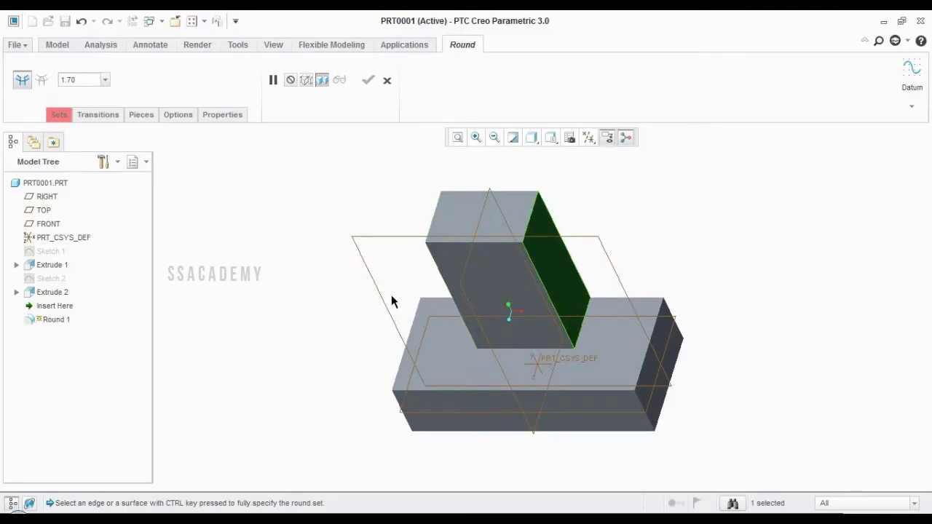
left_click(551, 141)
left_click(561, 213)
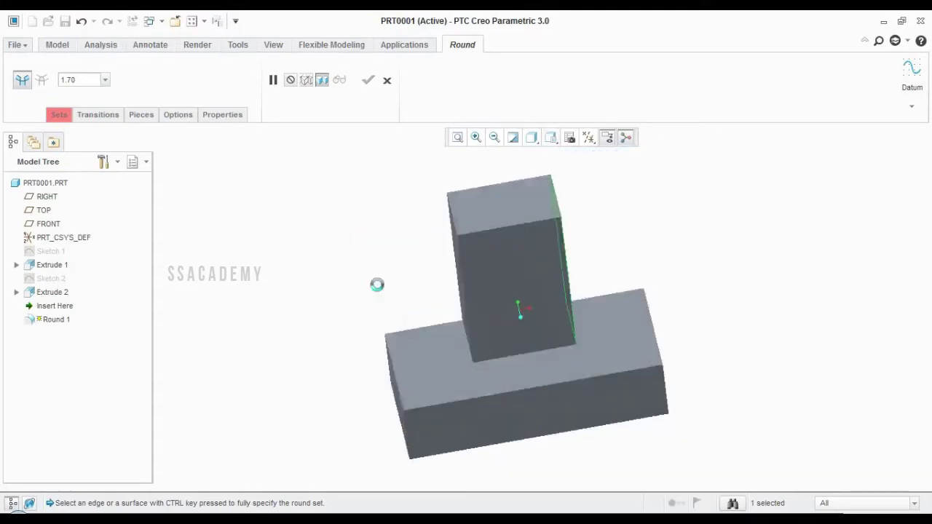
left_click(499, 262, "ctrl")
key("ctrl+d")
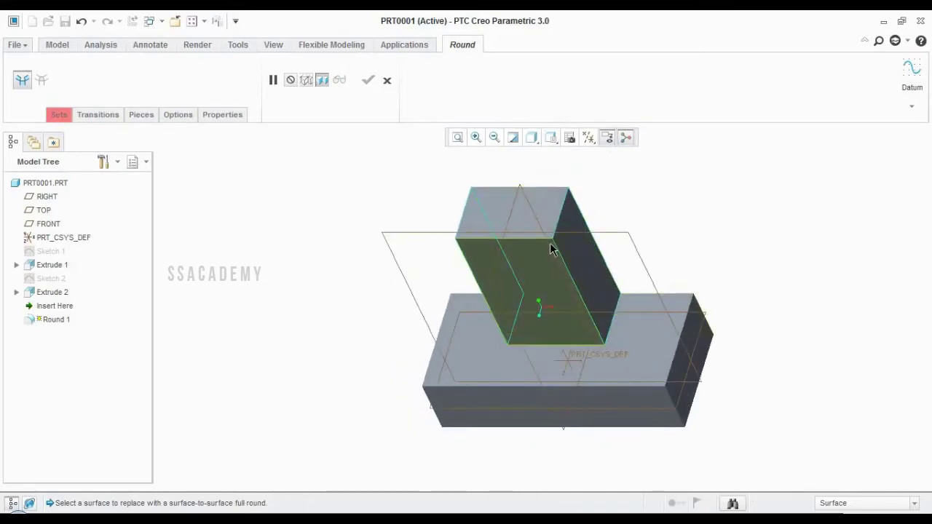
left_click(493, 215)
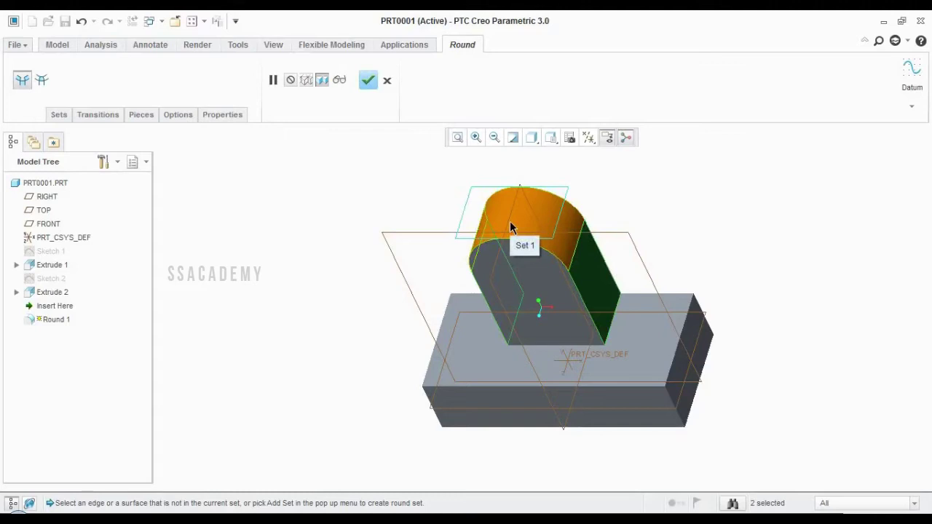
left_click(368, 81)
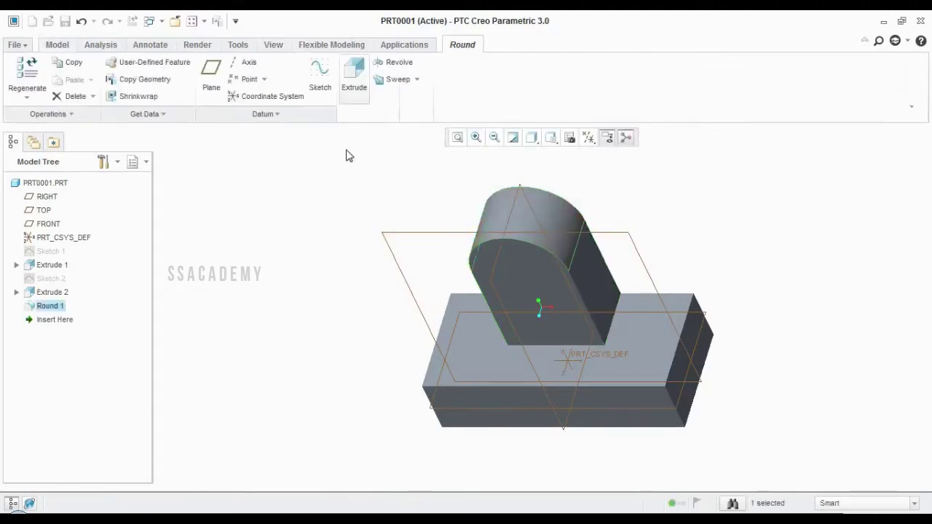
left_click(327, 265)
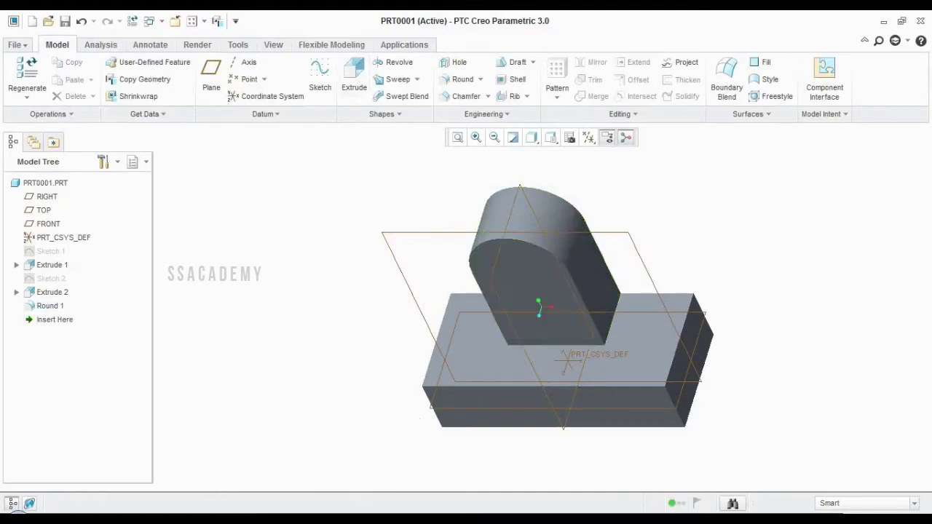
Start a hole feature, consult the reference drawing, and create a datum axis through the center of the upright's front rounded edge
key("alt+Tab")
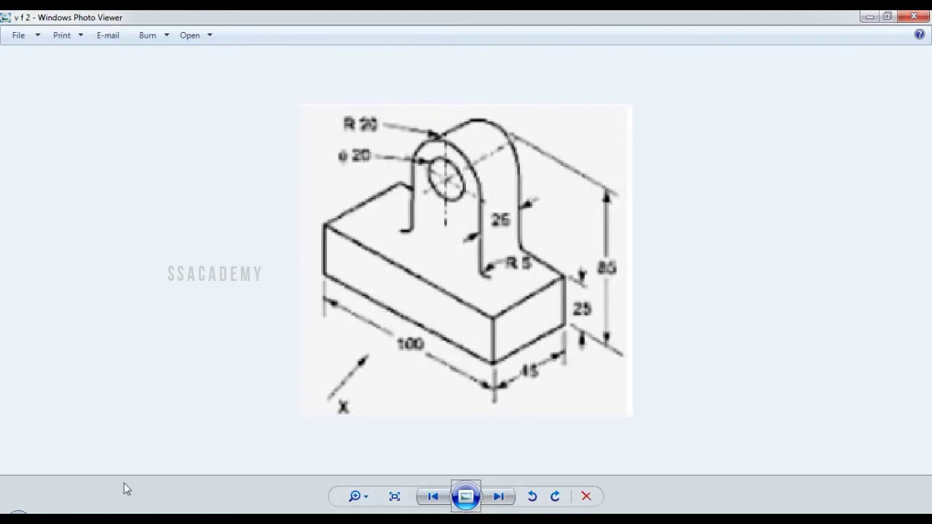
key("alt+Tab")
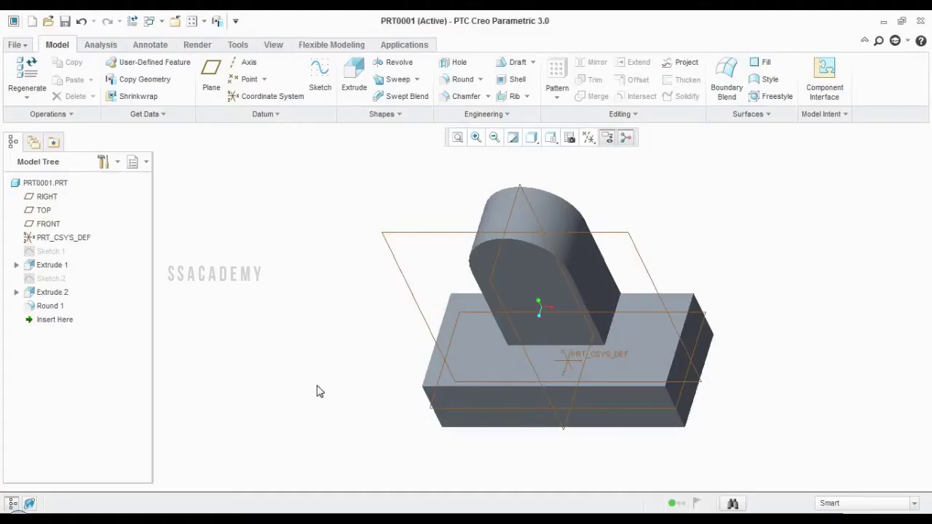
left_click(447, 64)
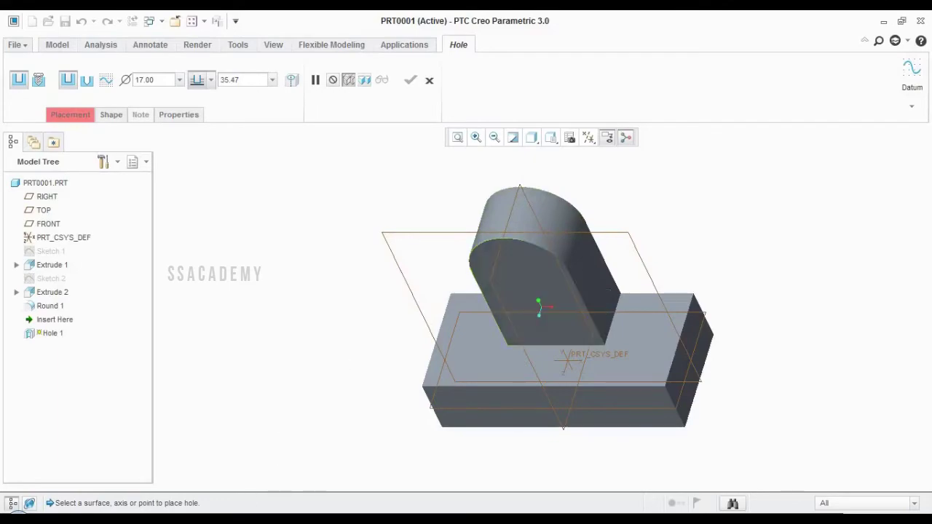
key("alt+Tab")
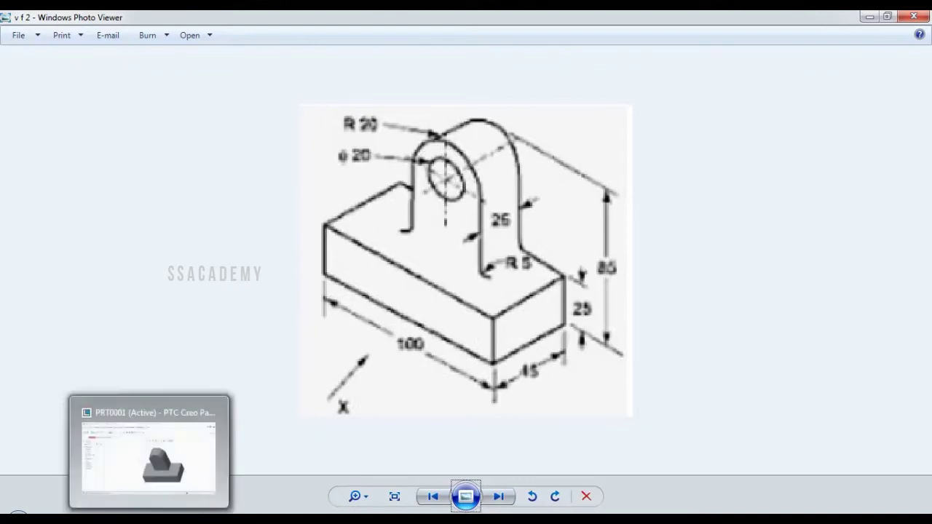
left_click(153, 467)
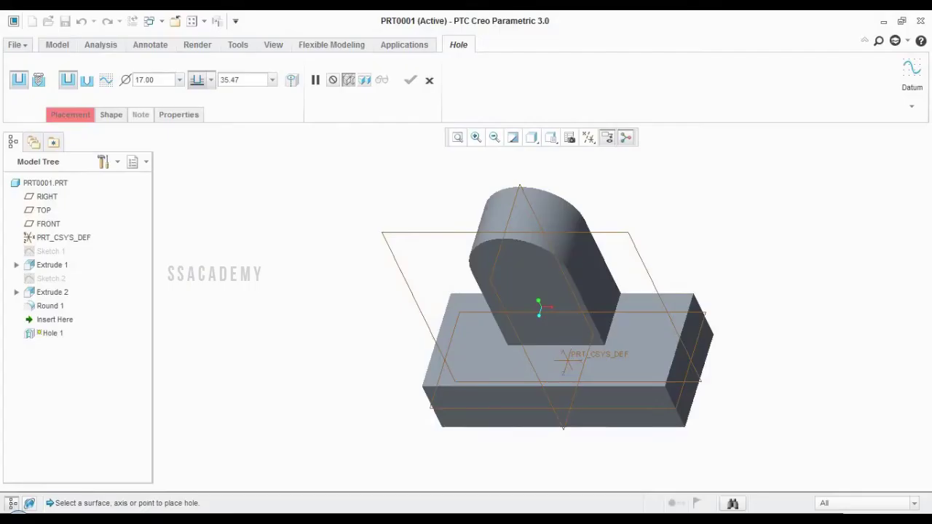
left_click(913, 107)
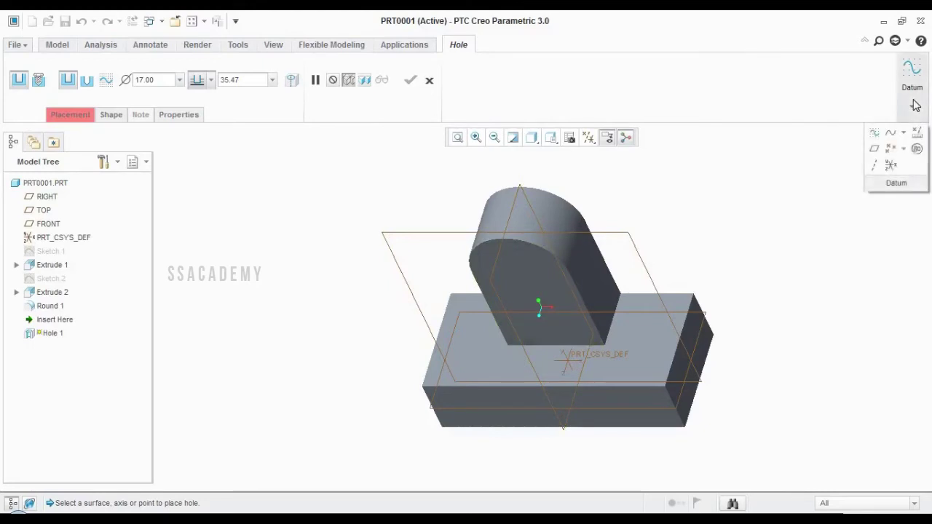
left_click(876, 166)
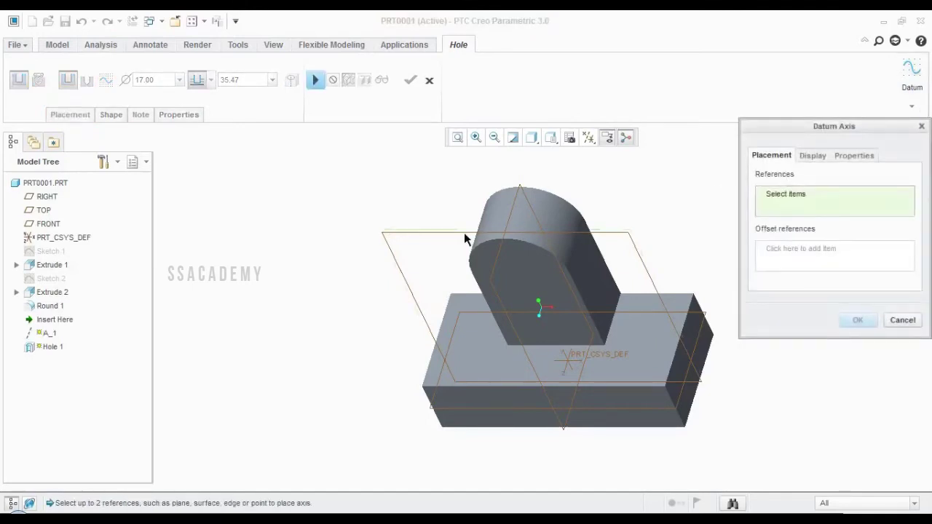
left_click(518, 245)
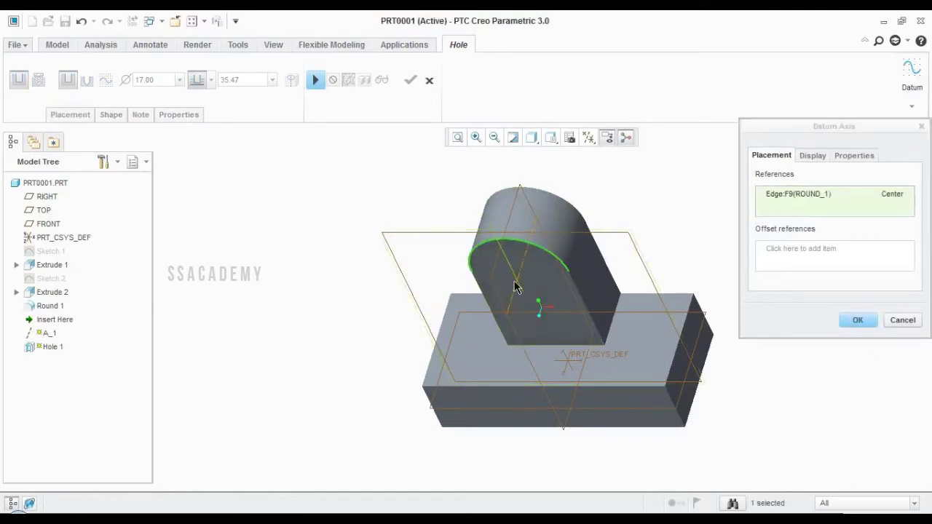
left_click(854, 322)
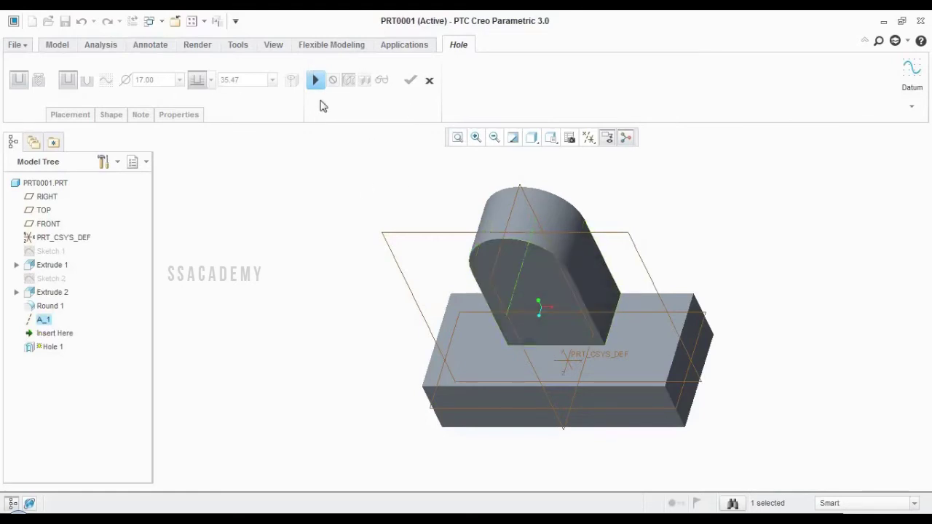
left_click(314, 81)
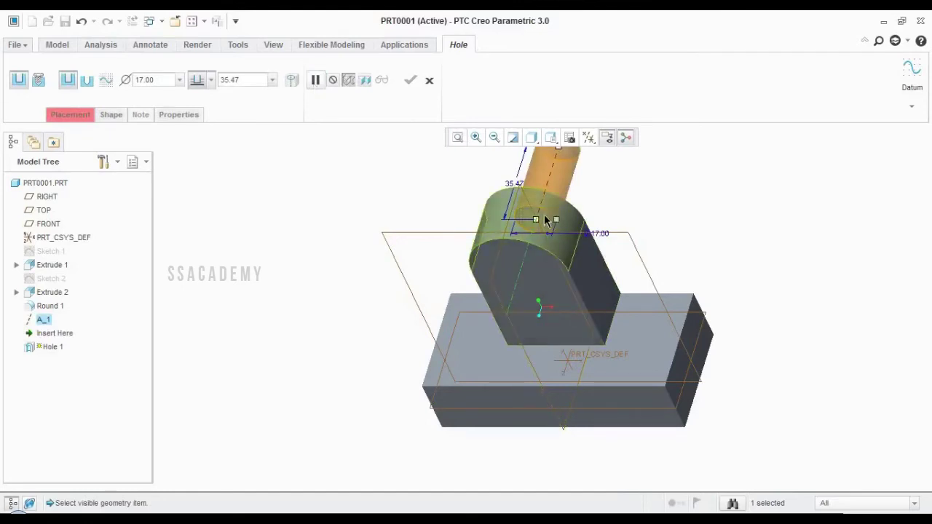
Make the hole 20 mm in diameter and through all, placed on the base block's front face and coaxial with the datum axis
left_click_drag(539, 226, 503, 400)
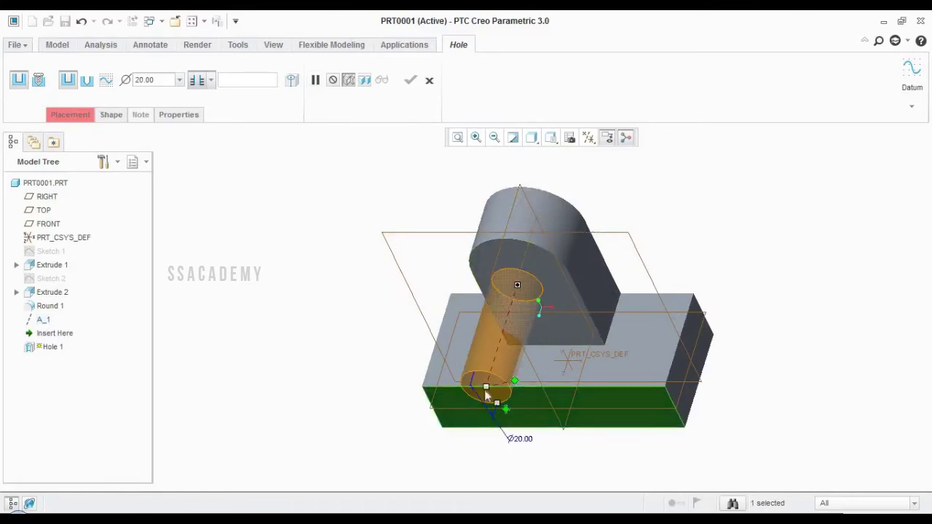
left_click(529, 261, "ctrl")
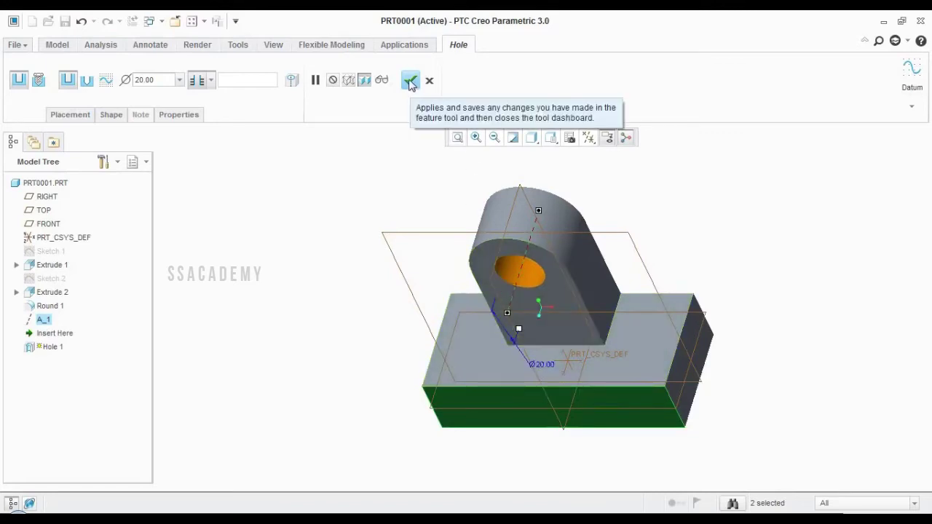
left_click(410, 81)
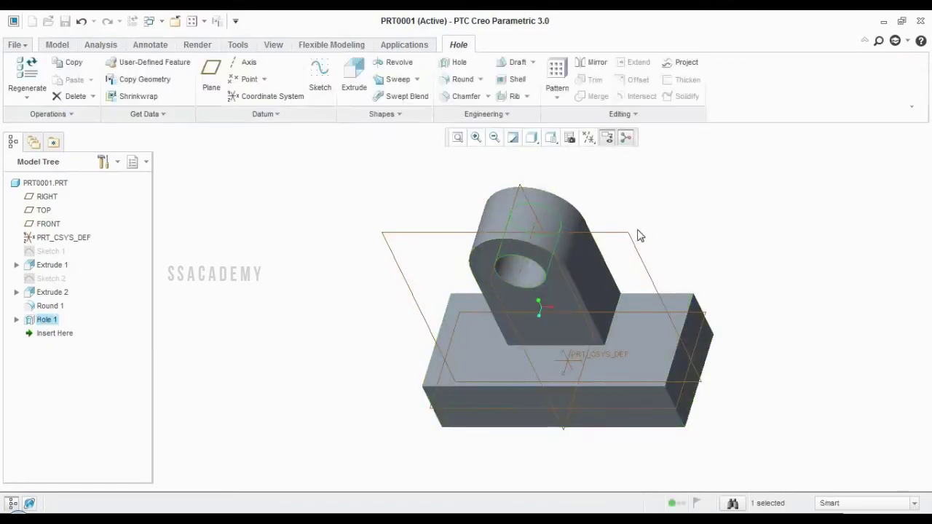
left_click(675, 215)
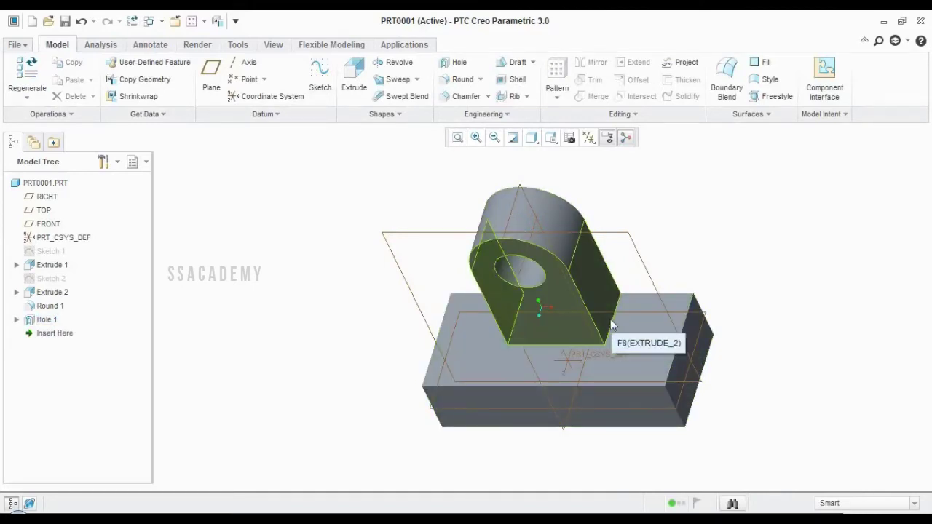
Round the two edges where the upright's sides meet the base block's top face with a 5 mm radius
left_click(466, 81)
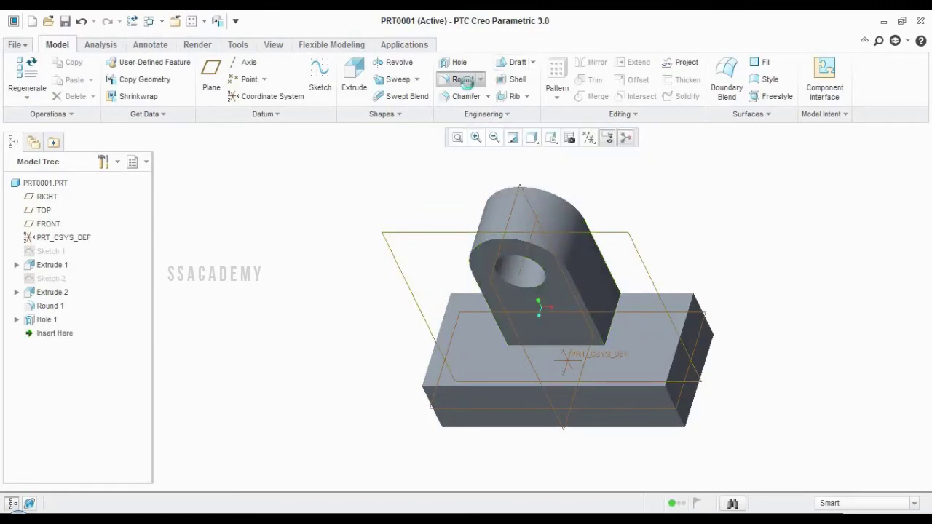
scroll(615, 315, "down", 4)
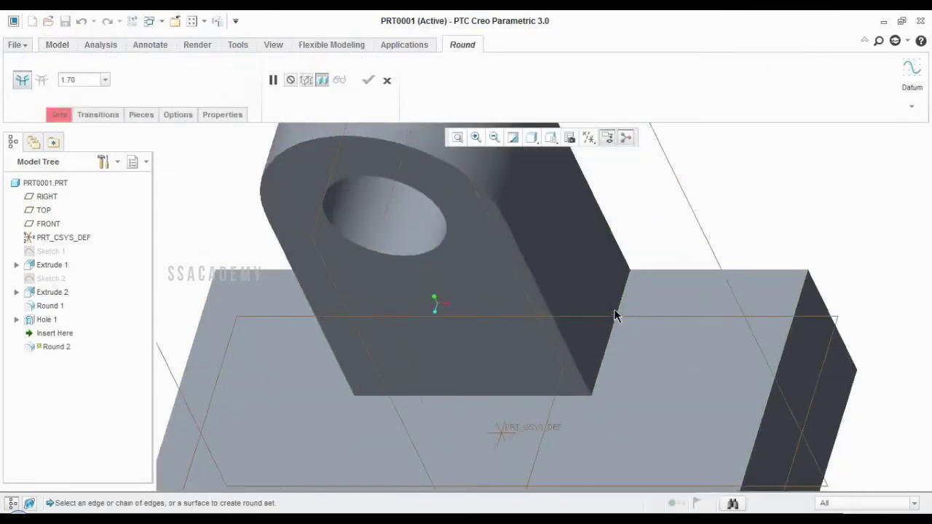
scroll(615, 314, "up", 4)
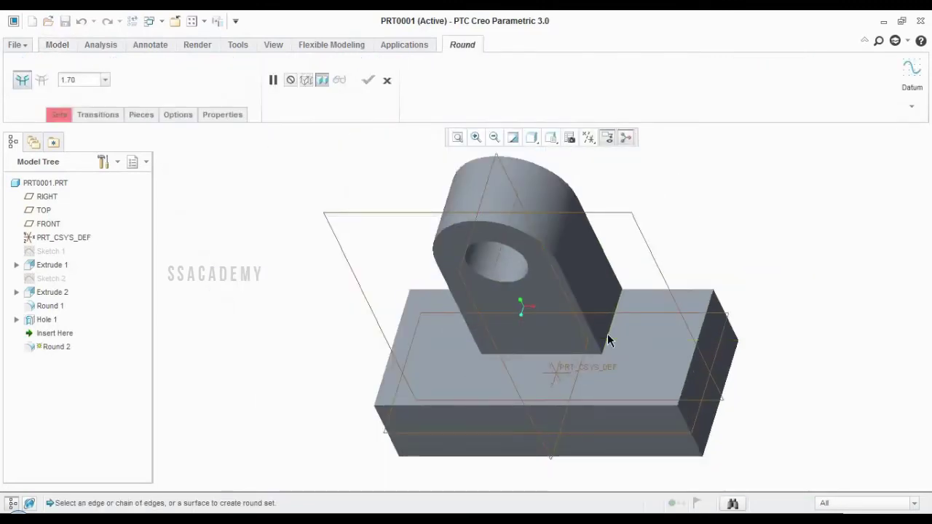
left_click(612, 320)
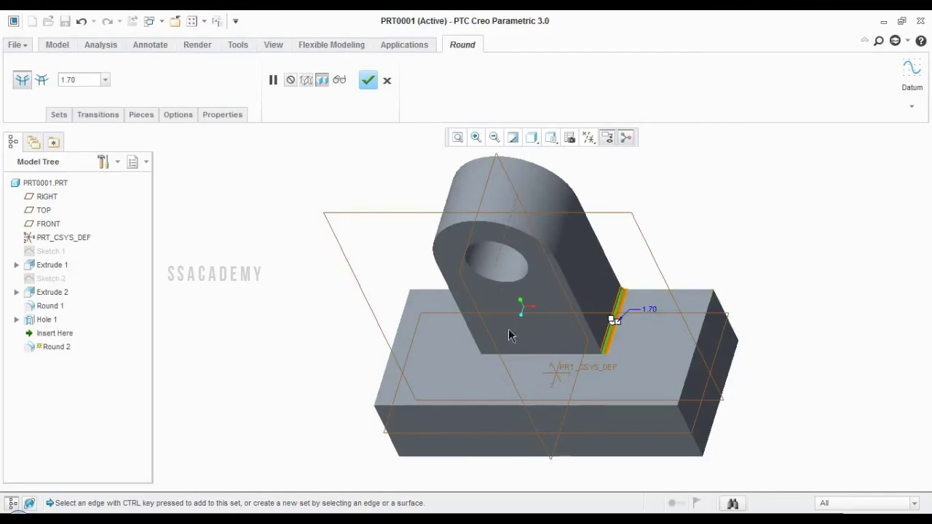
left_click(487, 348, "ctrl")
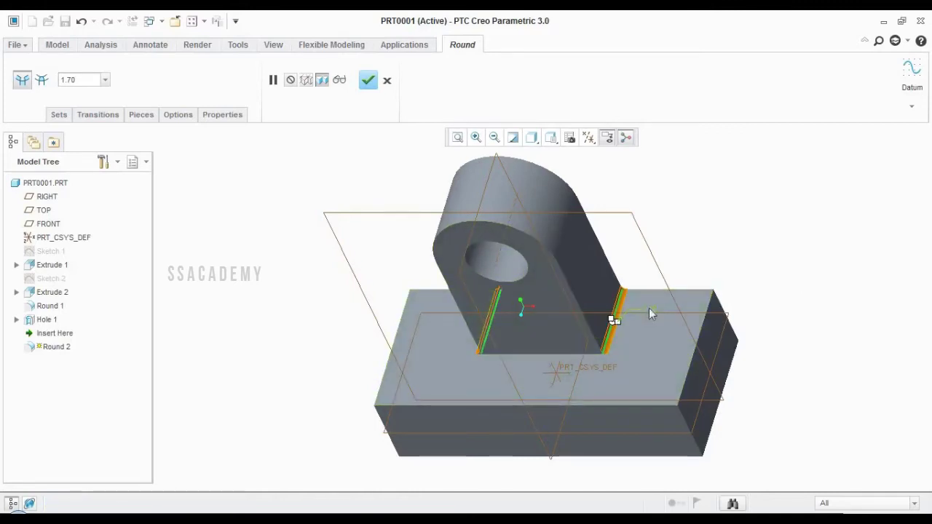
type("5")
key("Return")
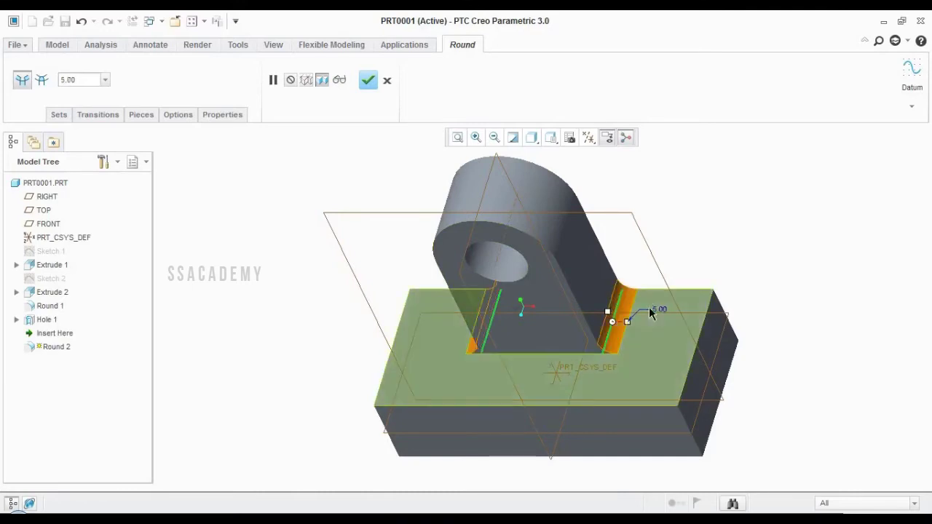
left_click(368, 82)
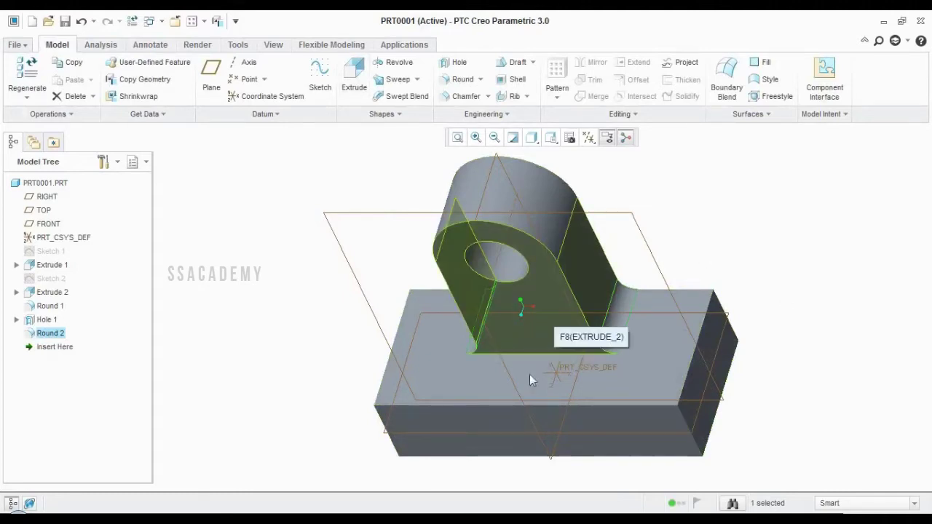
middle_click_drag(691, 314, 448, 327)
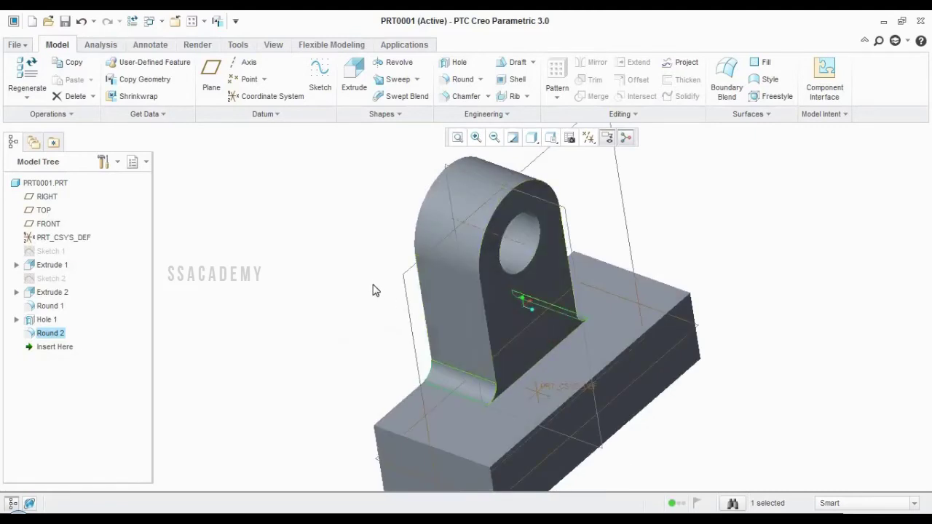
scroll(374, 293, "down", 2)
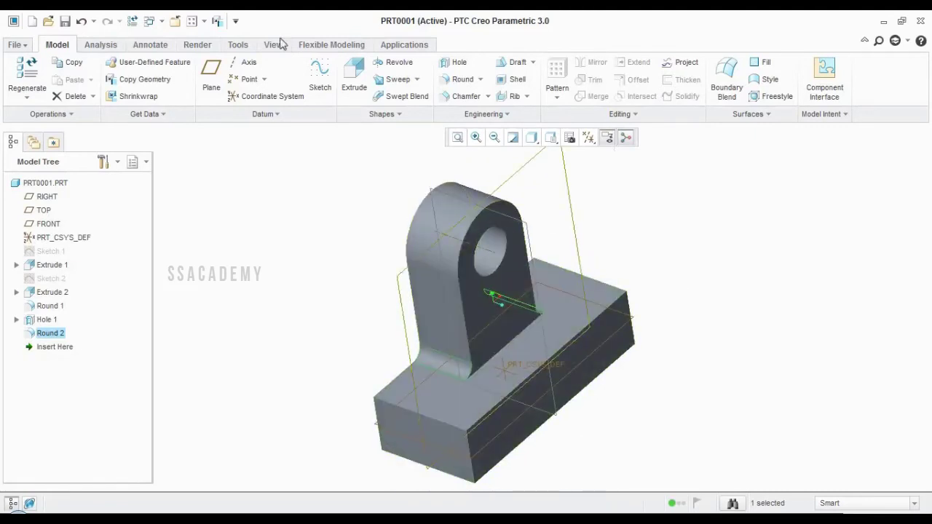
Restore the model's standard orientation and save a copy of the part as part1 on the Desktop
key("ctrl+d")
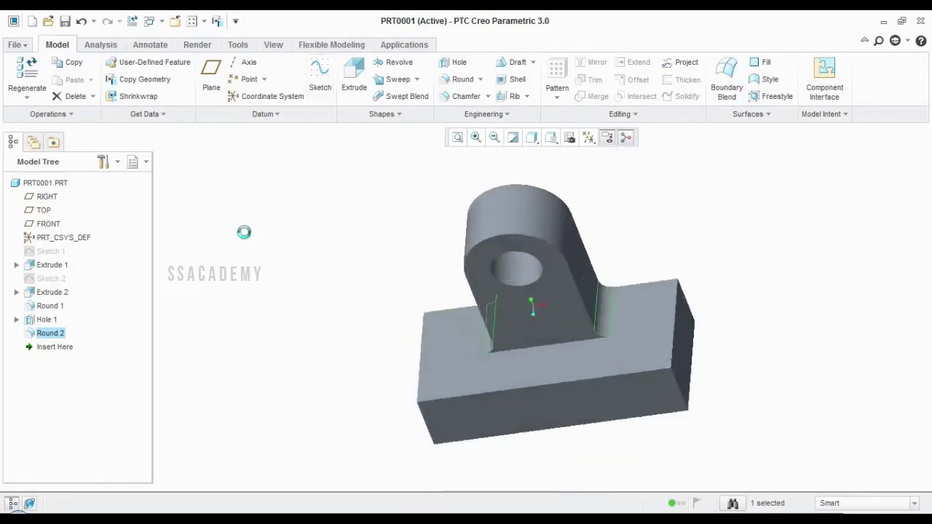
left_click(16, 46)
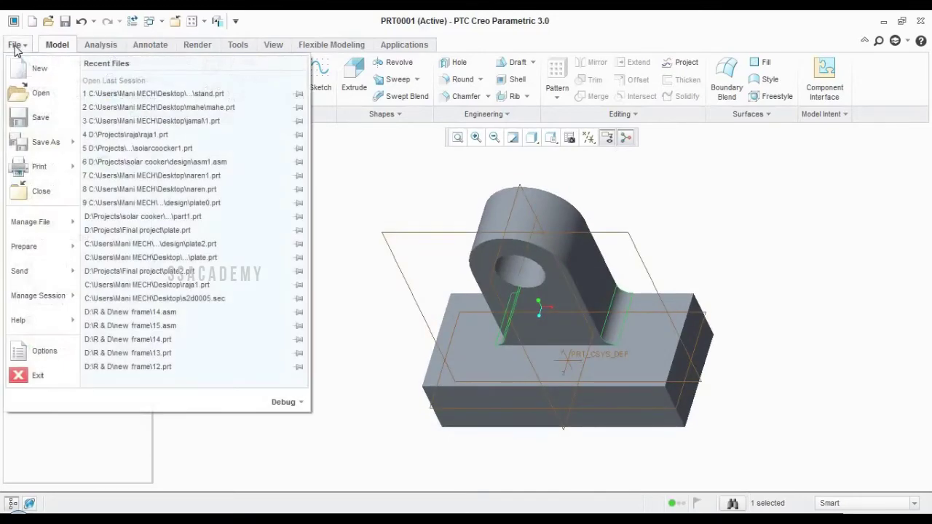
left_click(38, 143)
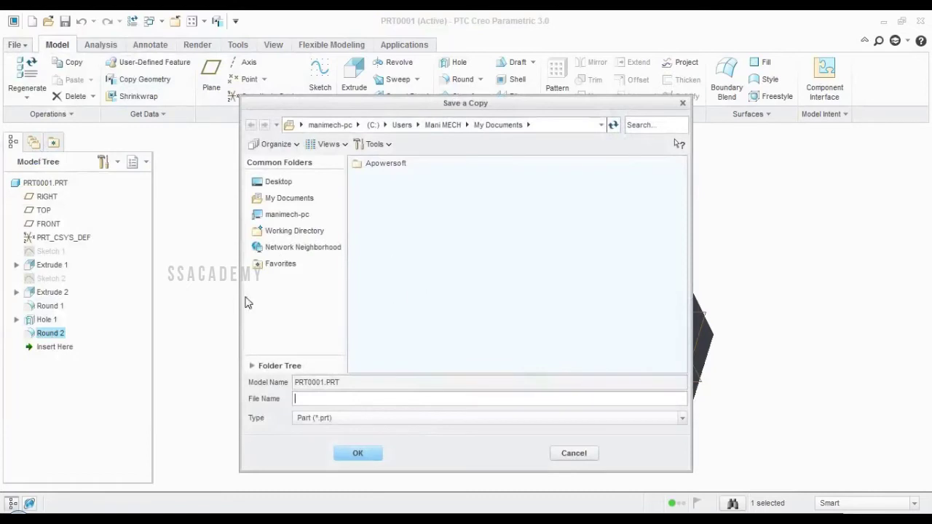
left_click(279, 186)
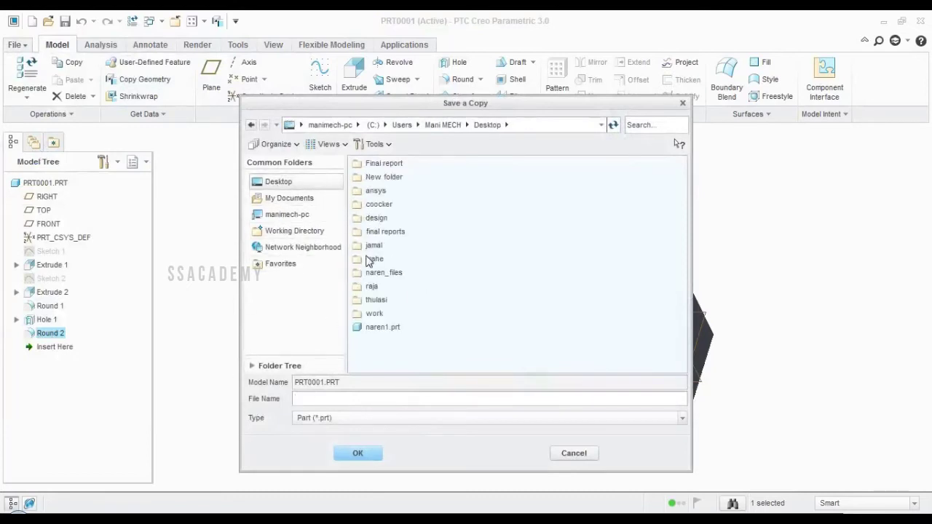
left_click(374, 314)
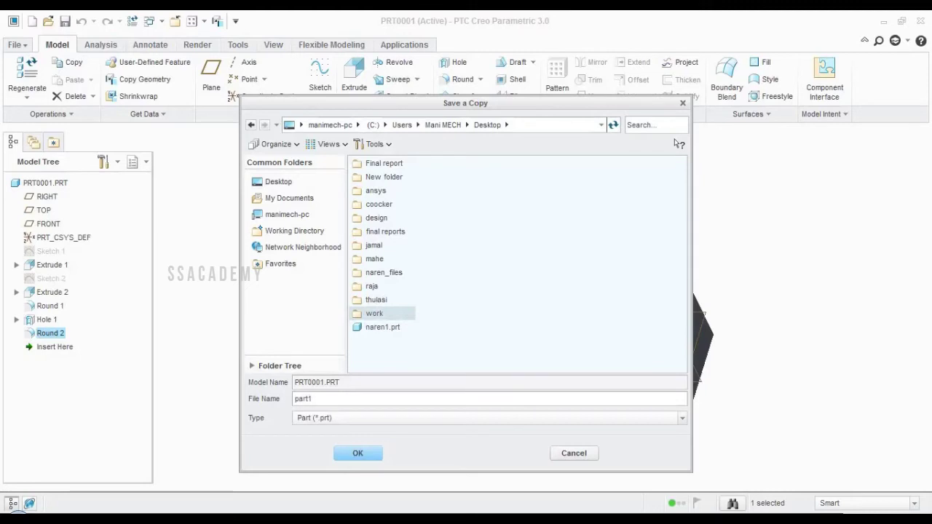
left_click(358, 453)
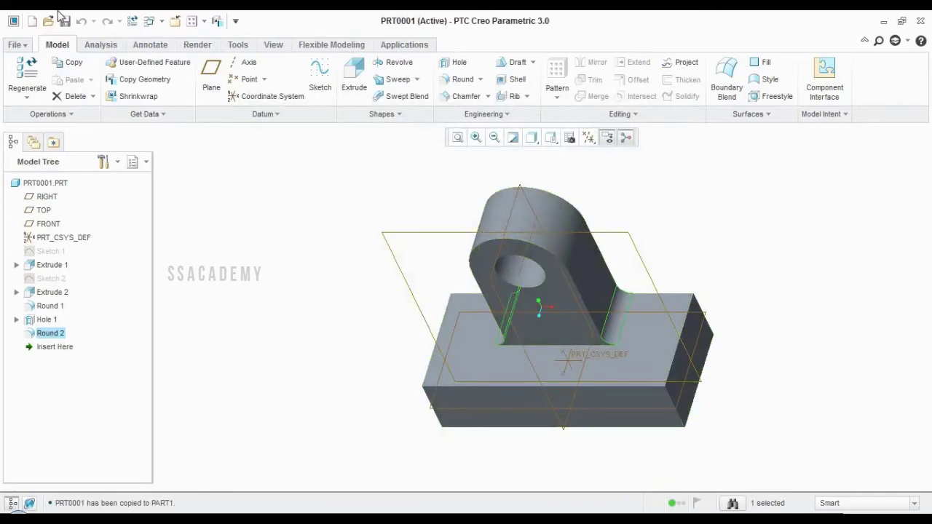
Close the bracket part and create a new solid part from the mmns_part_solid template instead of the default one
left_click(174, 21)
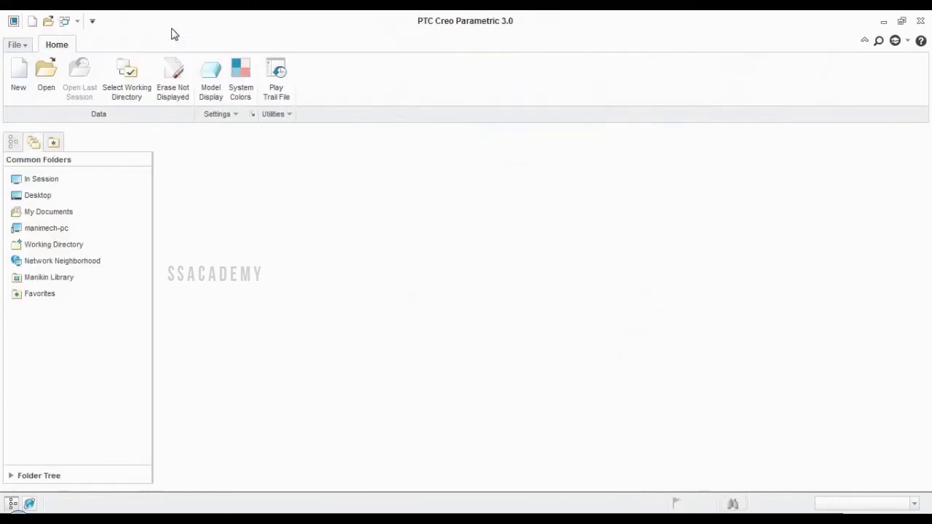
left_click(13, 85)
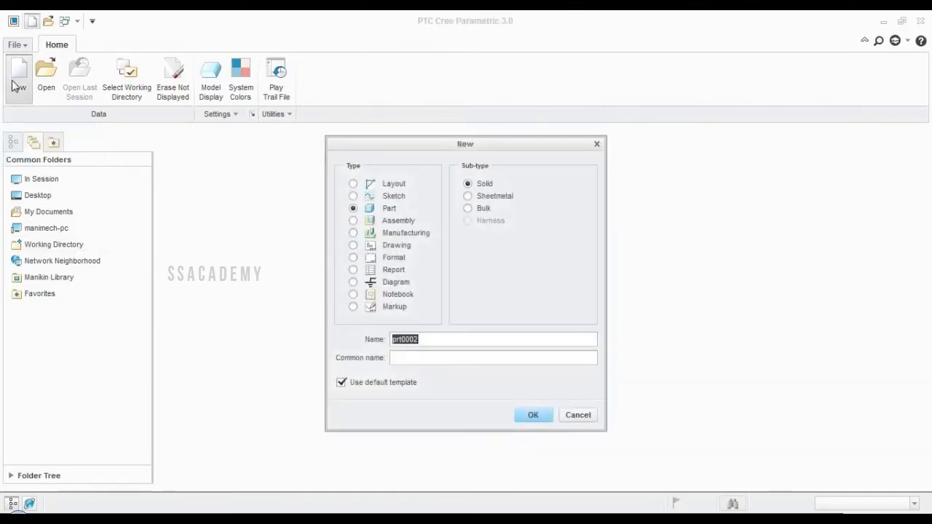
left_click(342, 384)
left_click(532, 415)
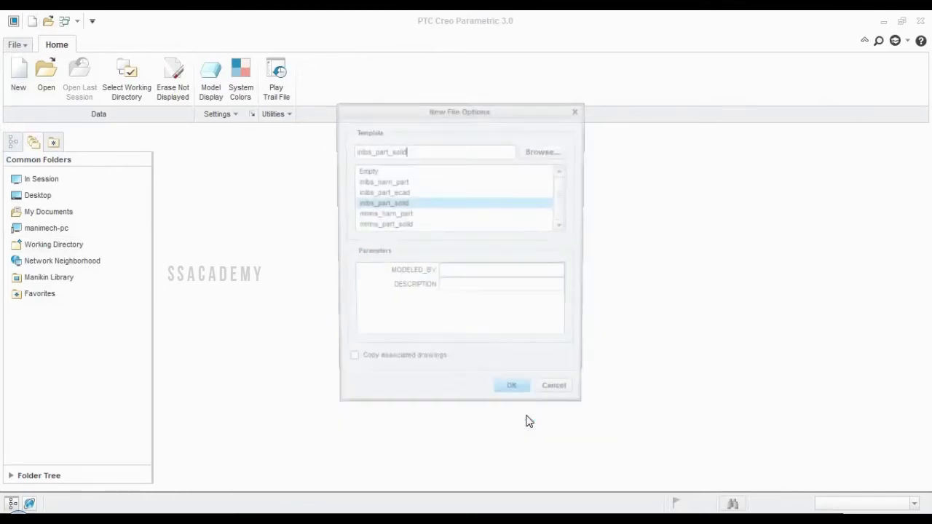
left_click(365, 225)
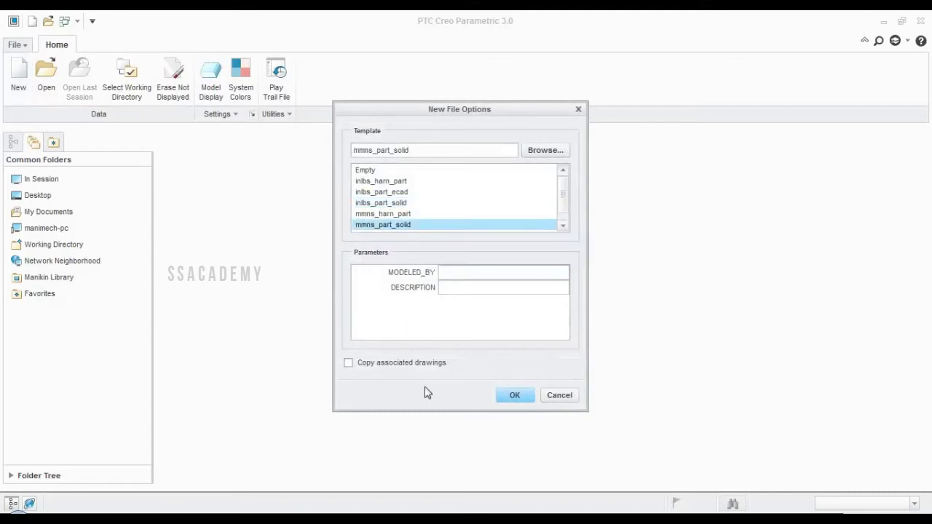
left_click(390, 366)
left_click(529, 398)
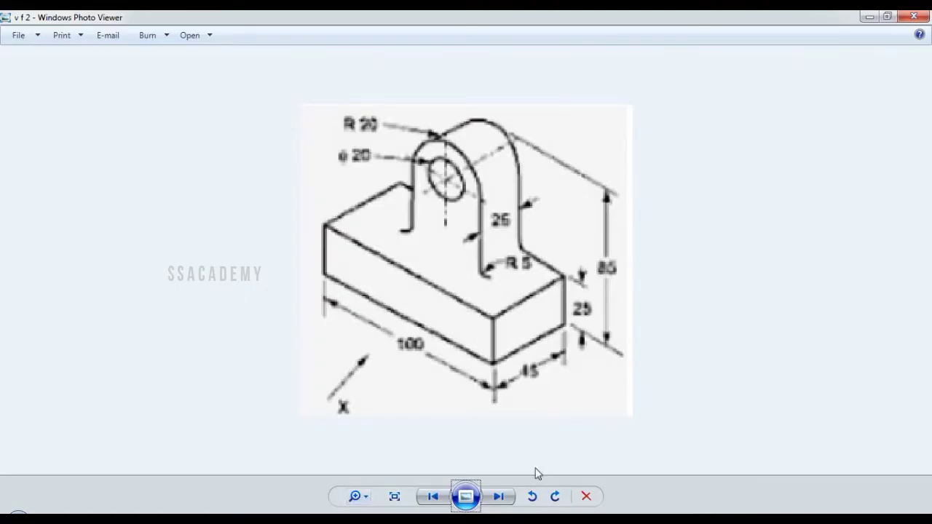
Switch to the next reference drawing, examine the new bracket's dimensions, and return to the new part in Creo
left_click(499, 497)
scroll(474, 333, "up", 3)
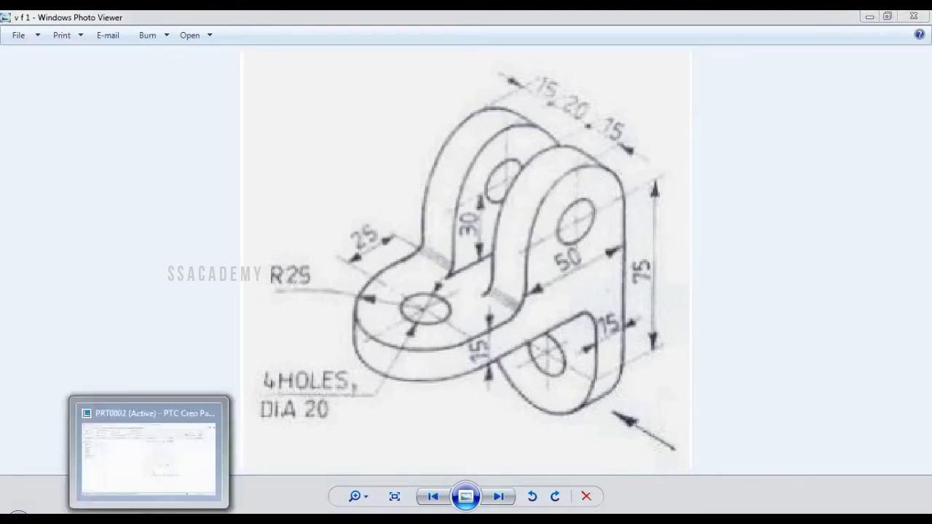
left_click(189, 510)
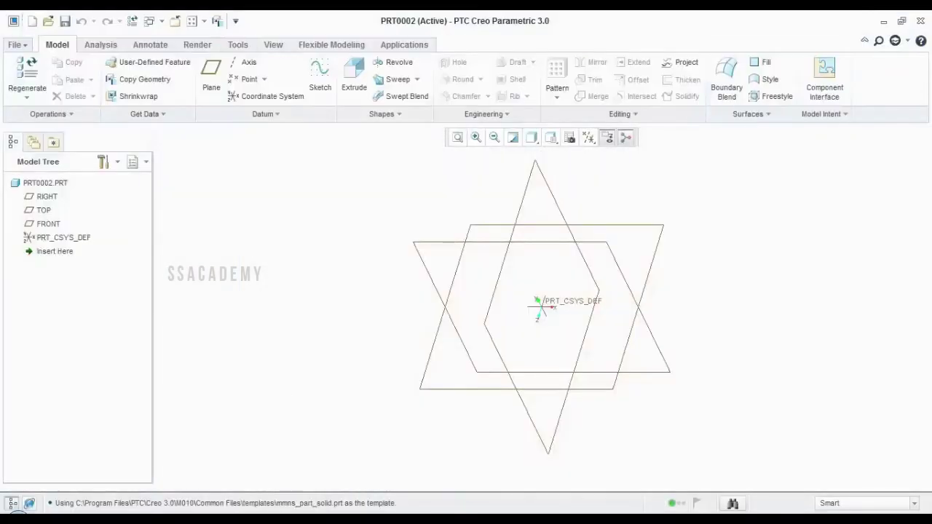
Start a sketch on the TOP plane and draw a center rectangle about 160 x 97 mm around the origin
left_click(42, 210)
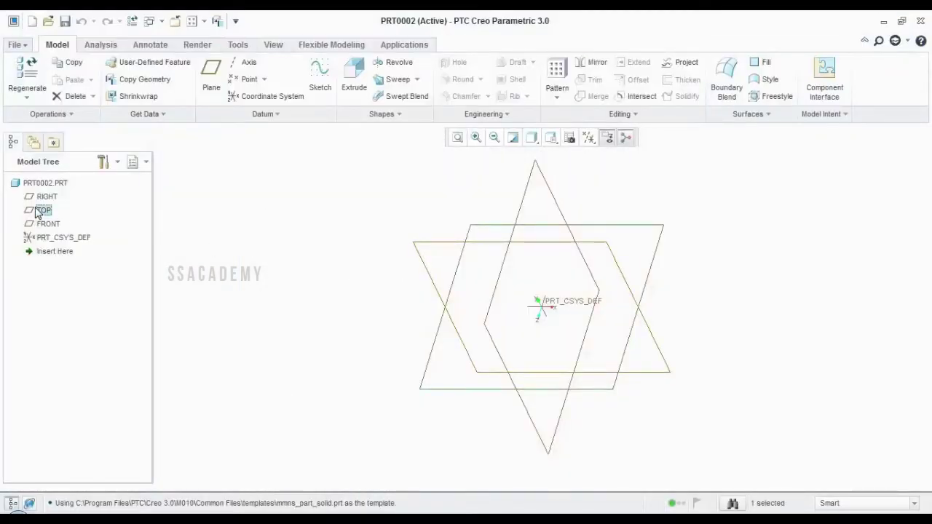
left_click(319, 82)
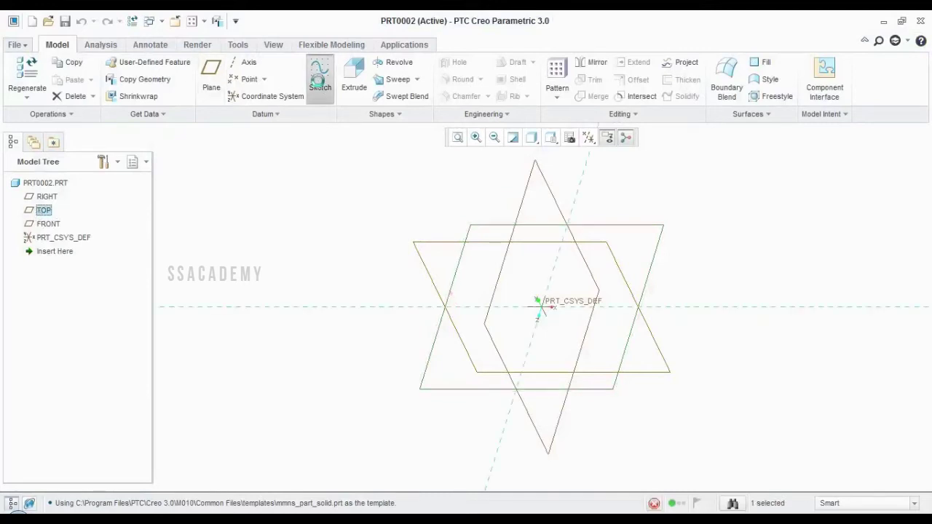
left_click(570, 139)
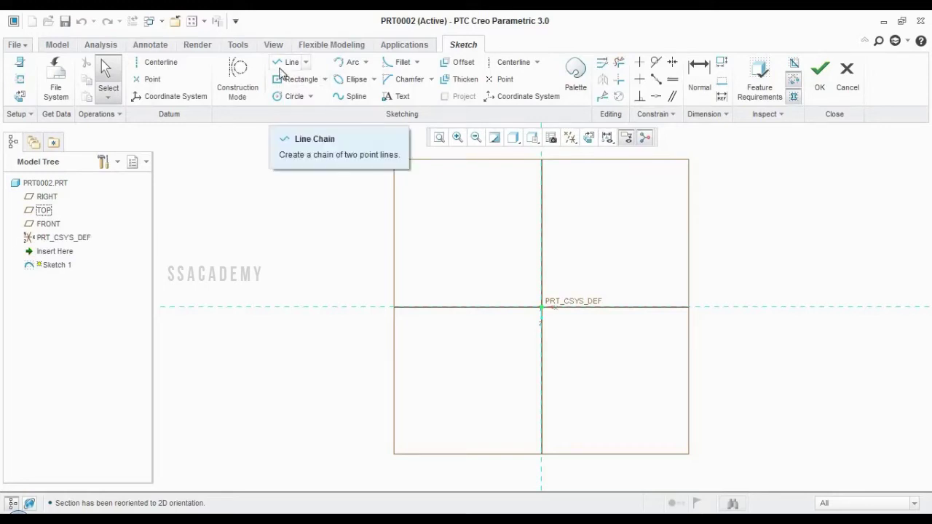
left_click(325, 84)
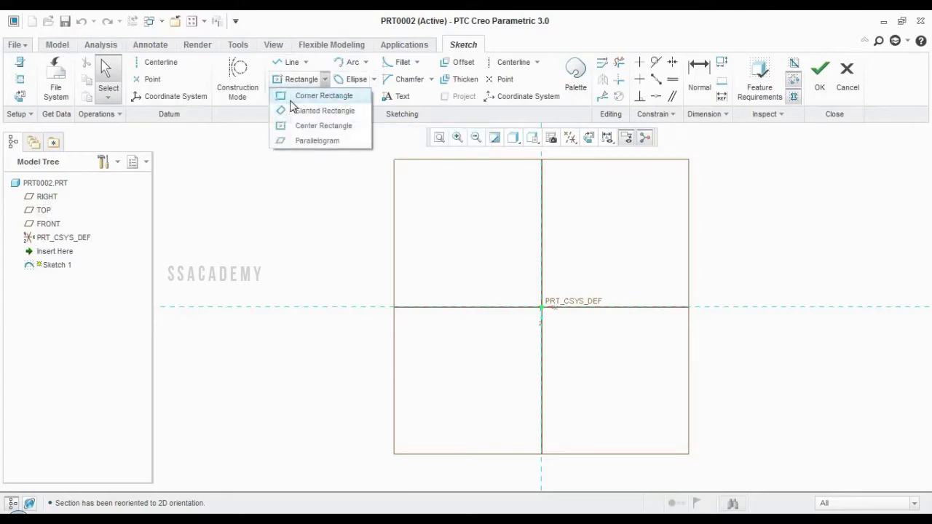
left_click(294, 129)
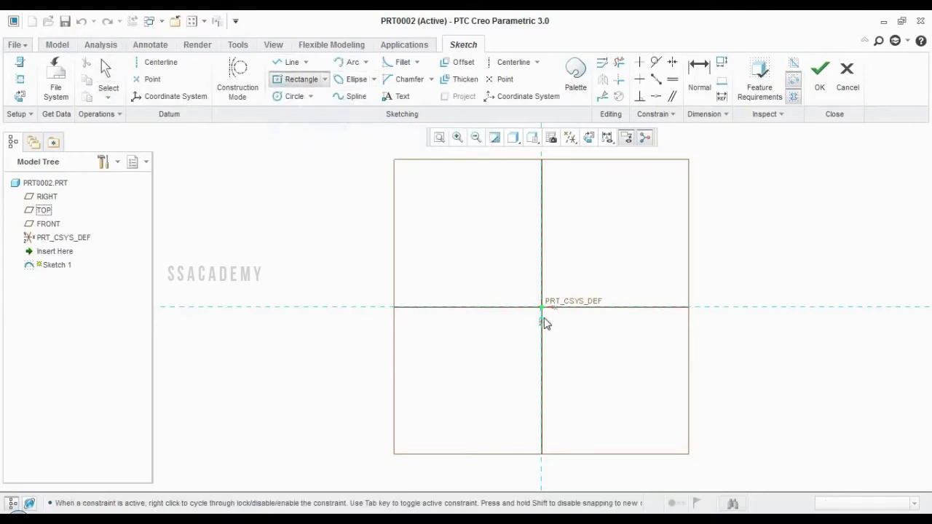
left_click(512, 319)
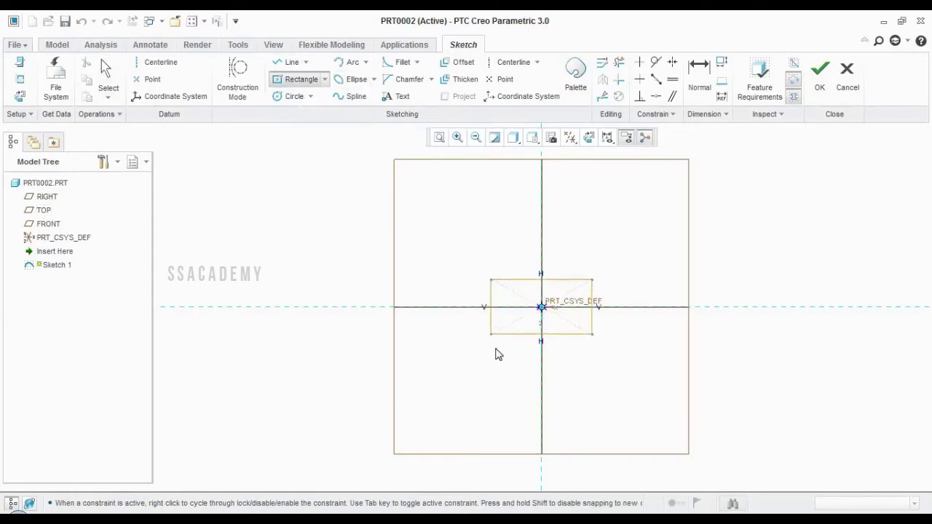
left_click(495, 337)
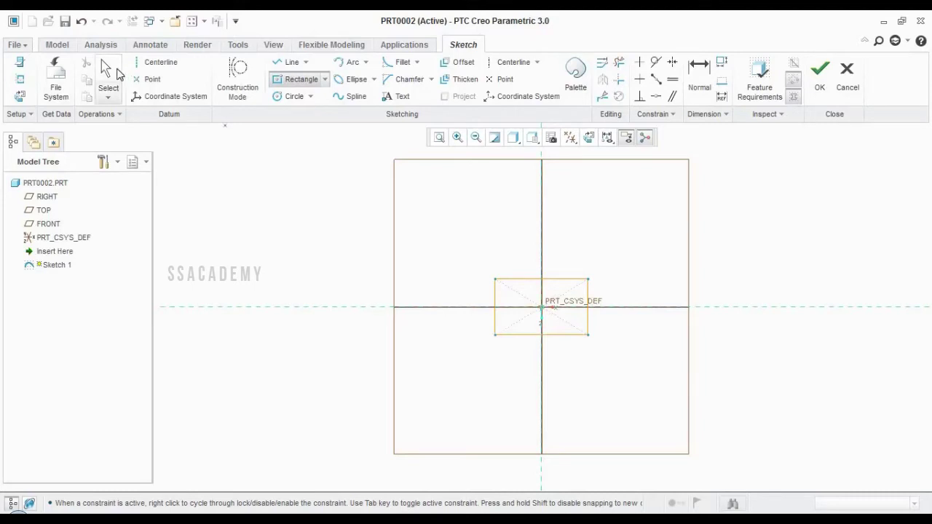
Set the rectangle's horizontal width to 75 mm and its vertical height to 50 mm
left_click(107, 73)
double_click(556, 342)
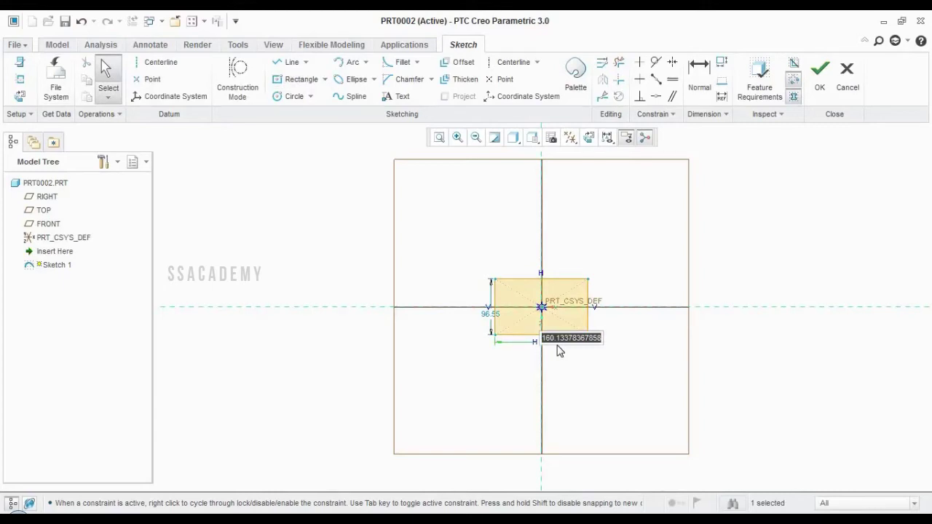
type("75")
key("Return")
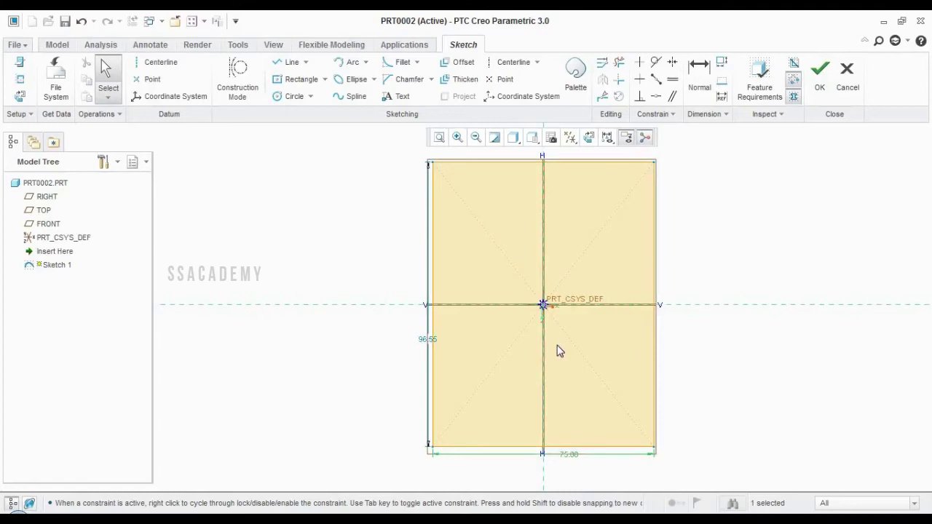
double_click(427, 341)
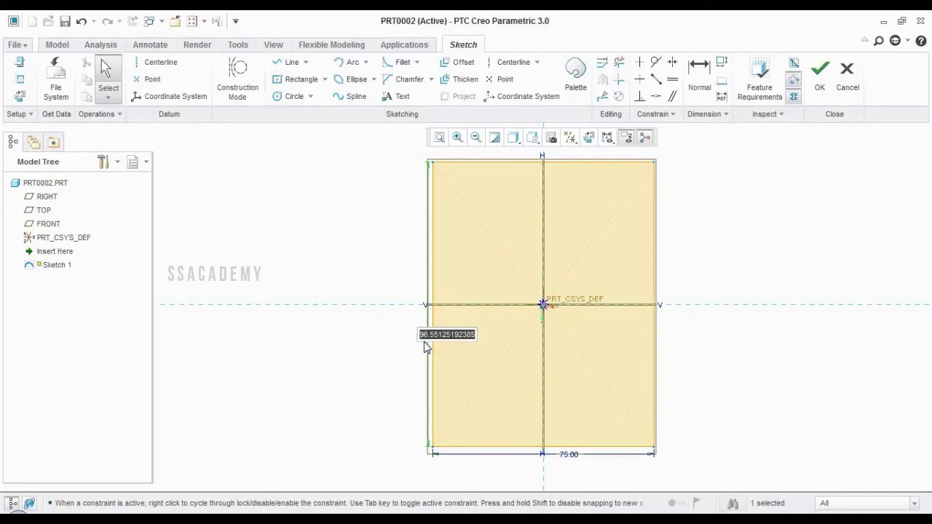
type("50")
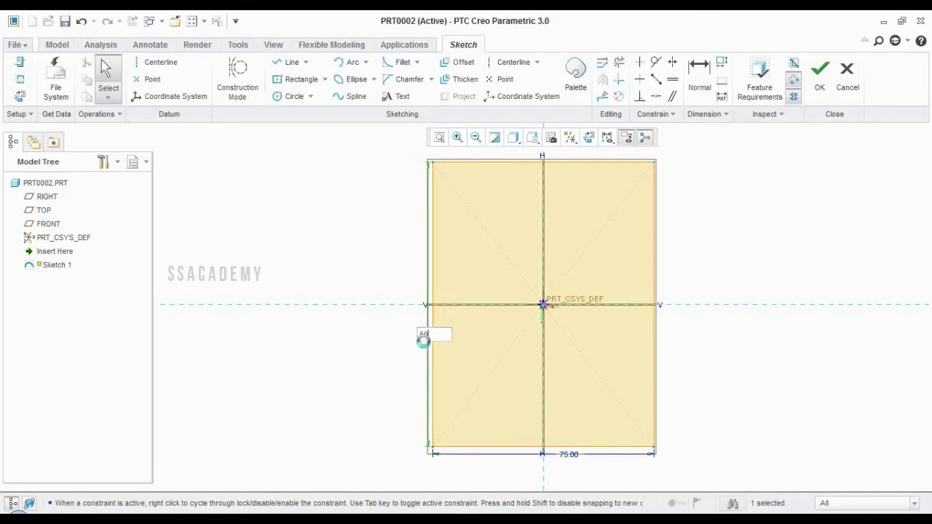
key("Return")
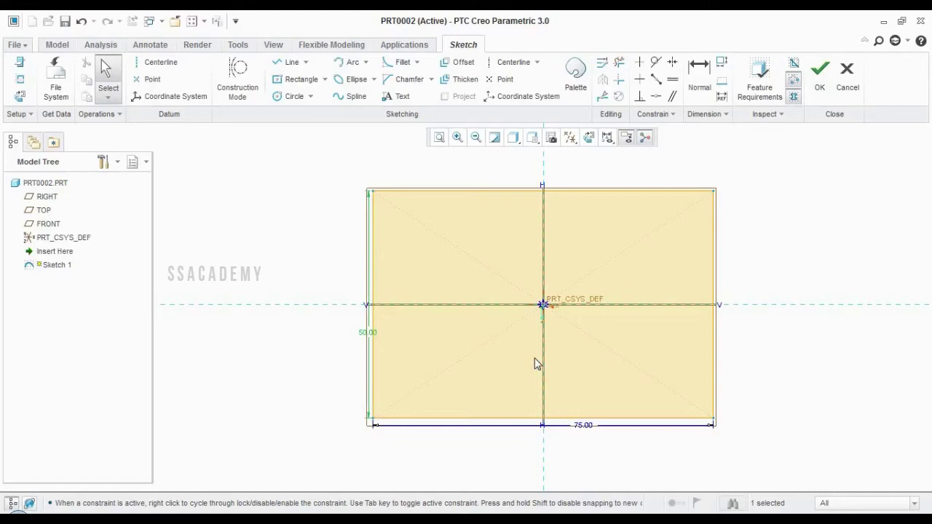
Draw a circle centered on the midpoint of the rectangle's left edge and passing through that edge's two corners
left_click(295, 97)
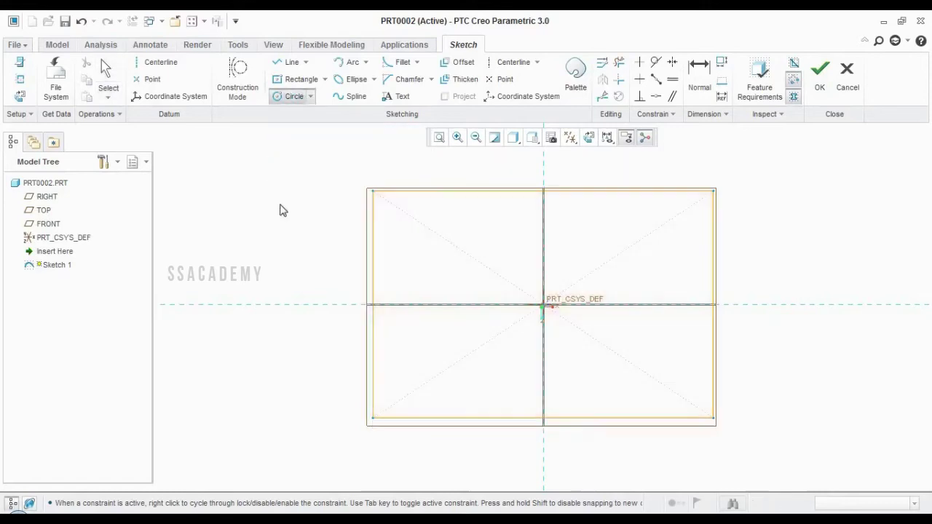
left_click(368, 306)
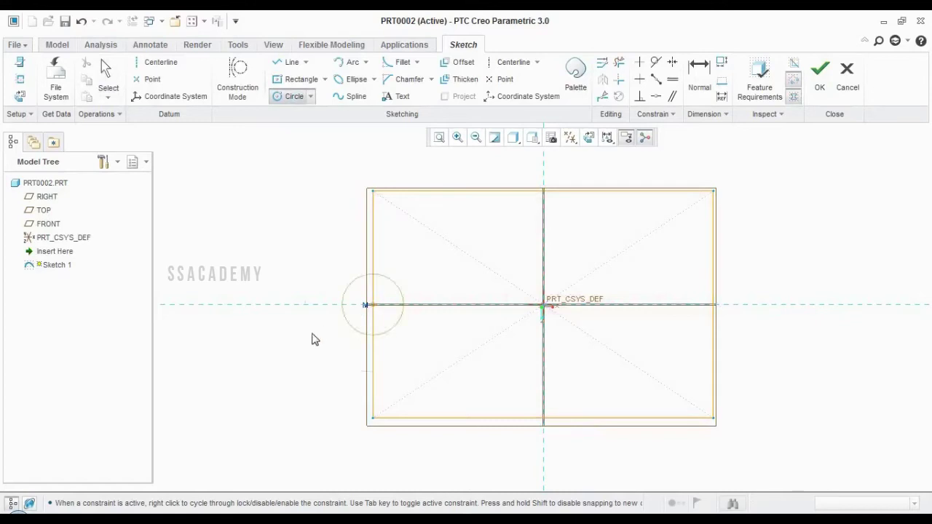
left_click(306, 403)
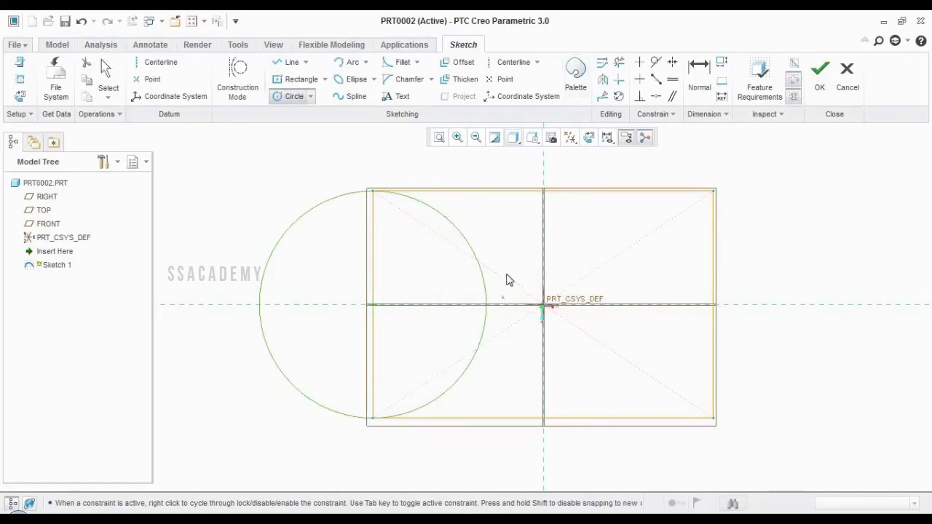
Trim away the circle's portion inside the rectangle and the rectangle's left edge, leaving one closed profile with a rounded end
left_click(621, 64)
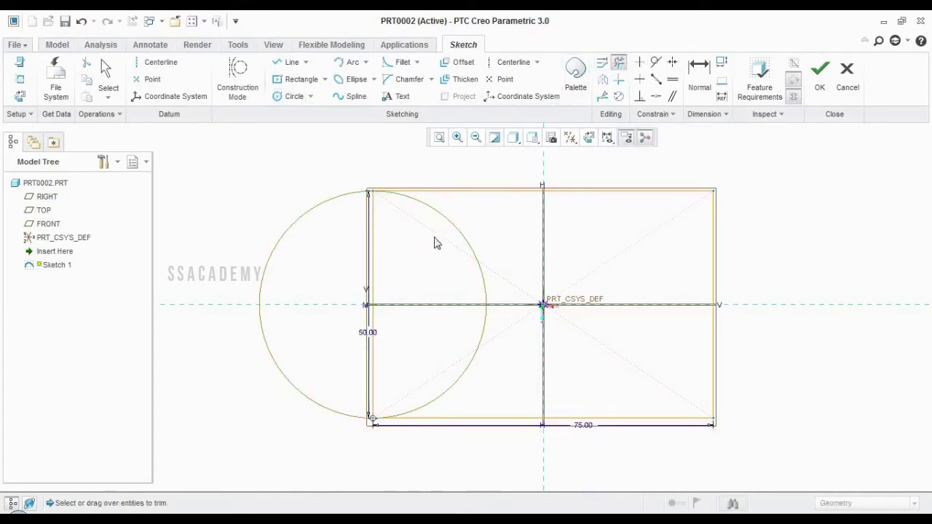
left_click(462, 240)
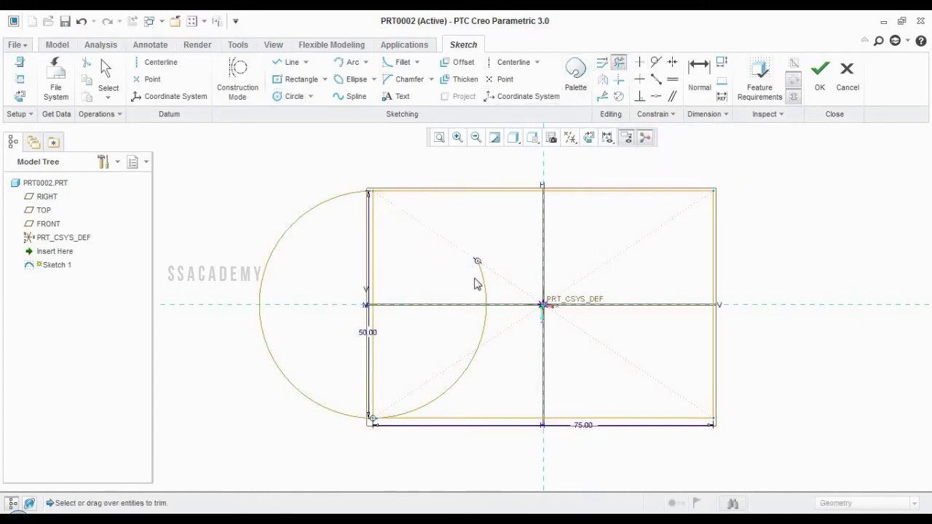
left_click(483, 339)
left_click(465, 375)
left_click_drag(375, 388, 376, 345)
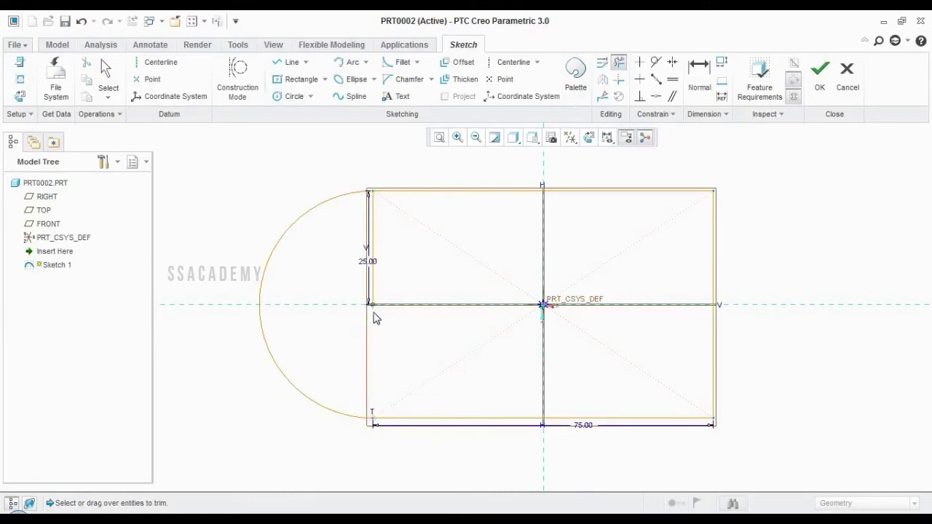
left_click(375, 286)
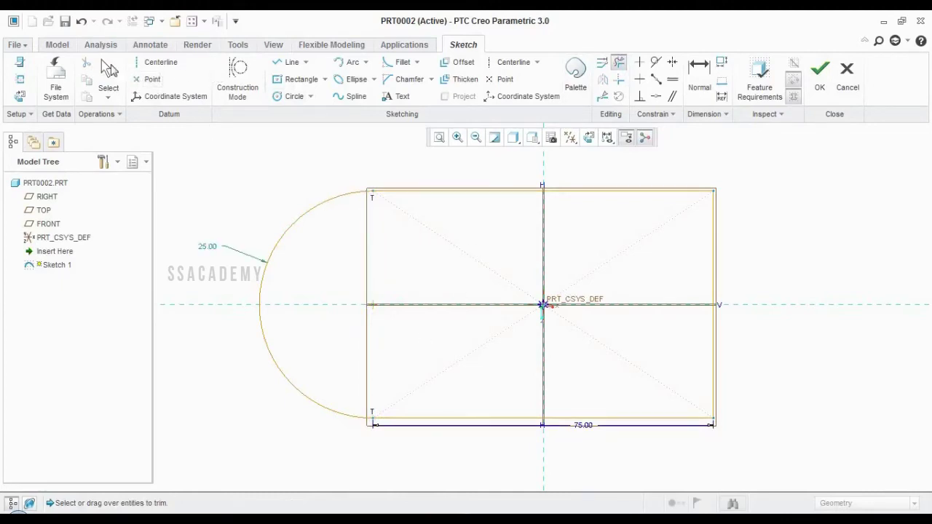
left_click(103, 73)
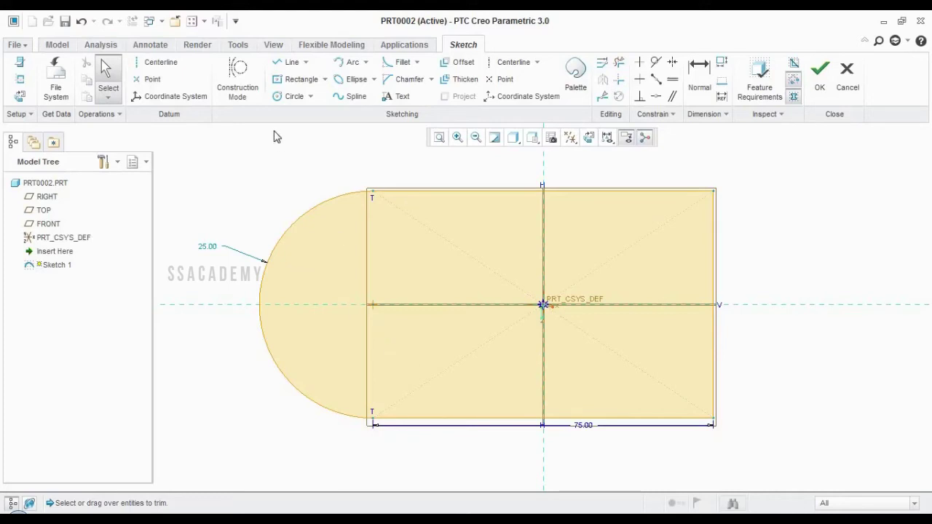
Draw a circle about 22 mm in diameter inside the rounded end, concentric with the end arc
left_click(293, 96)
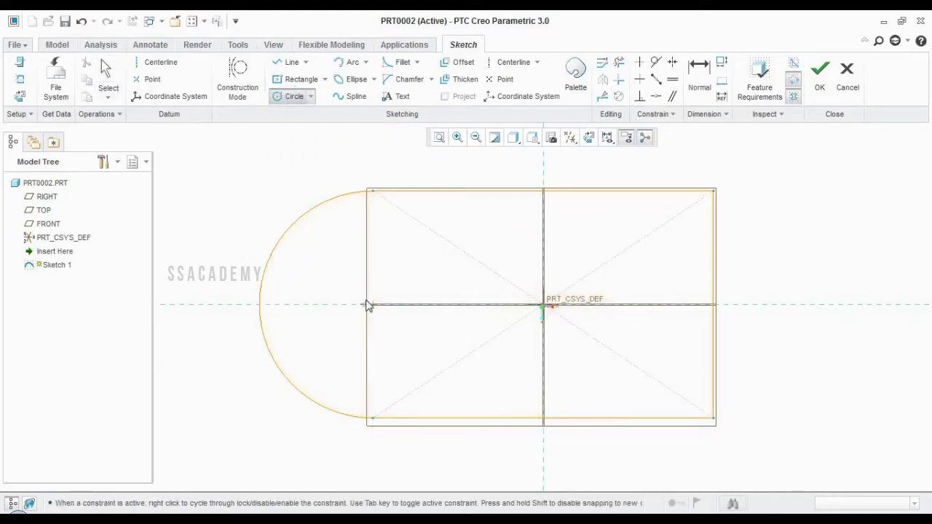
left_click(372, 309)
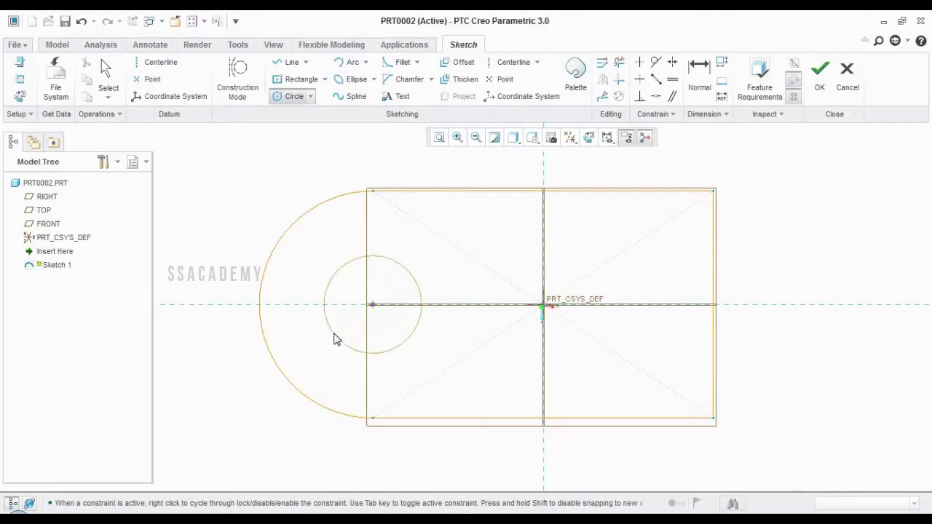
left_click(334, 340)
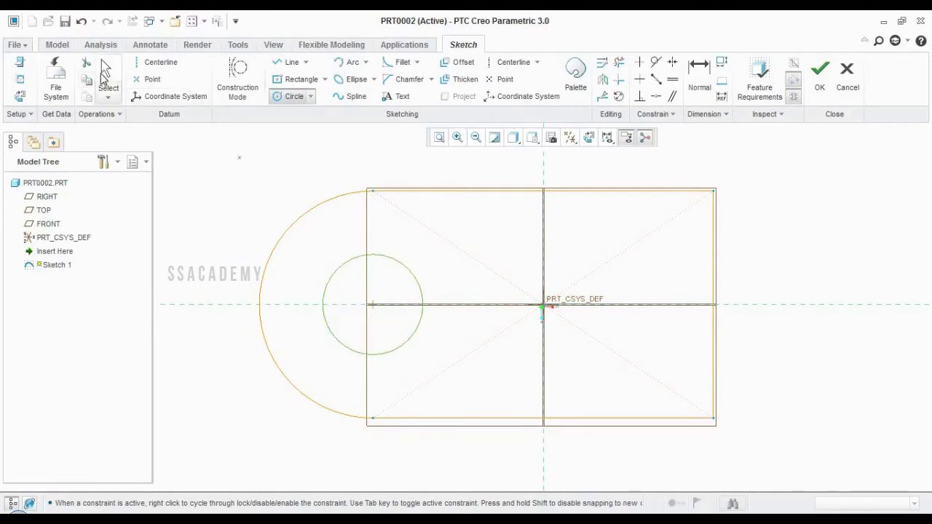
left_click(105, 69)
Try to set the inner circle's diameter to 50 mm
double_click(302, 259)
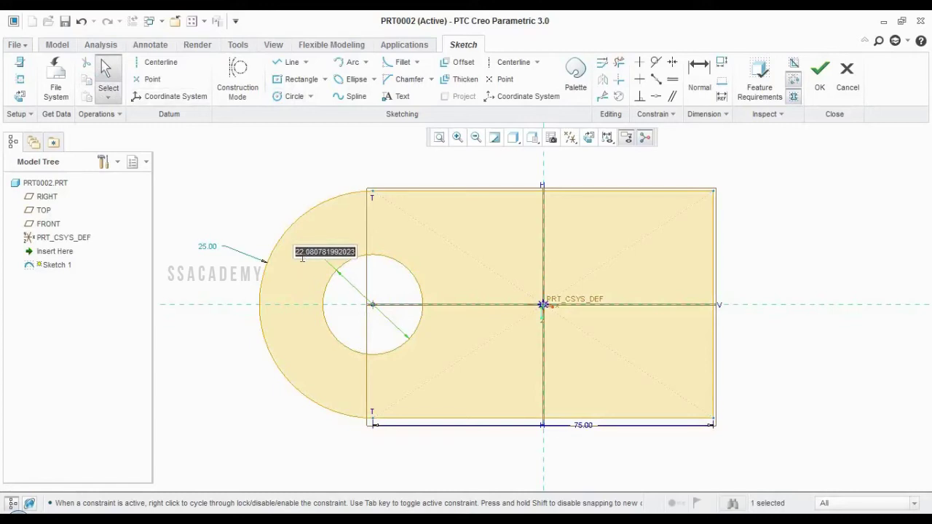
type("50")
key("Return")
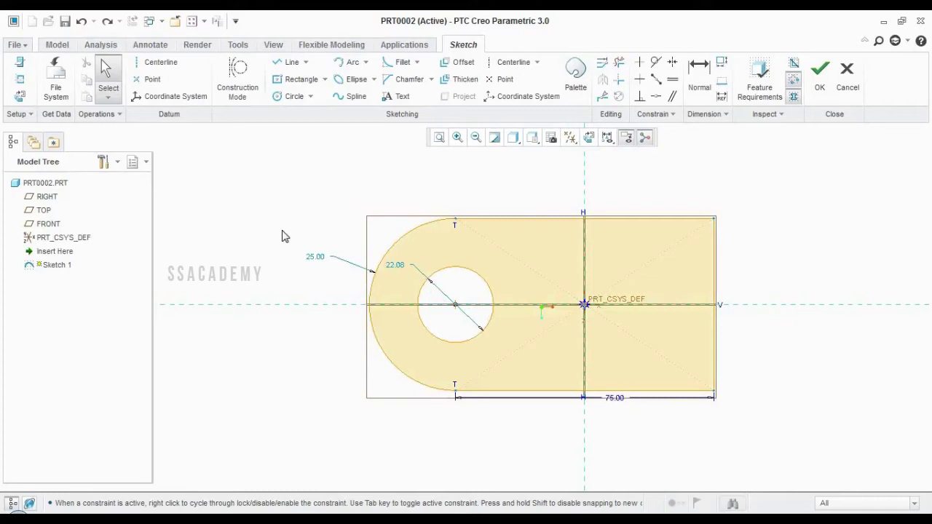
Set the inner circle's diameter to 20 mm and finish the base sketch
double_click(399, 265)
left_click(399, 265)
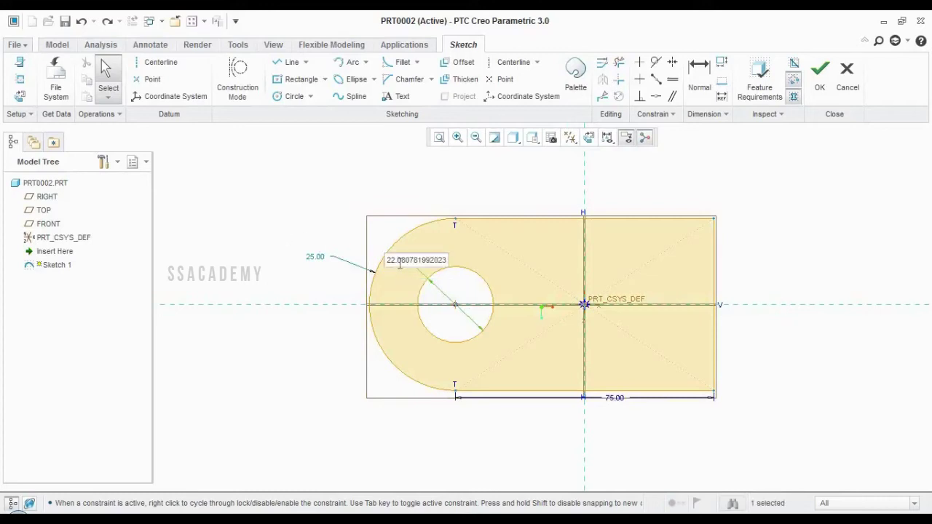
double_click(400, 265)
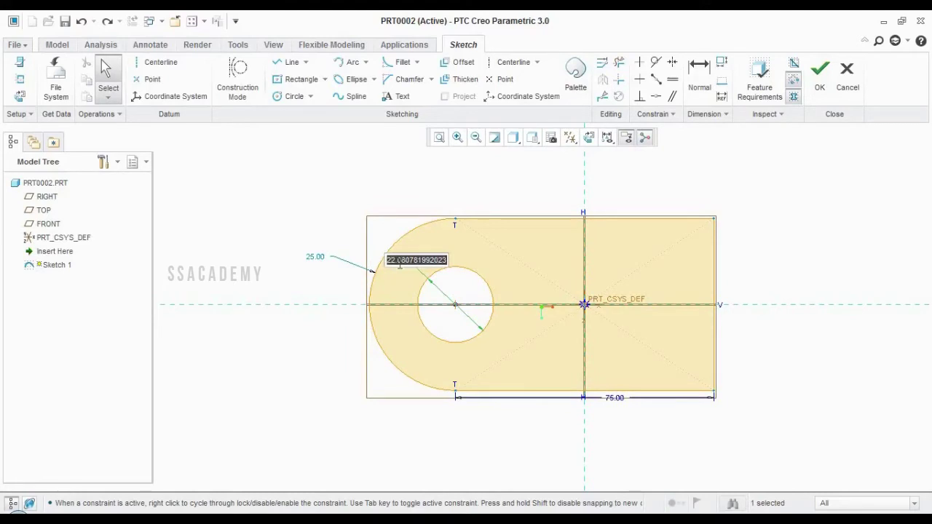
type("20")
key("Return")
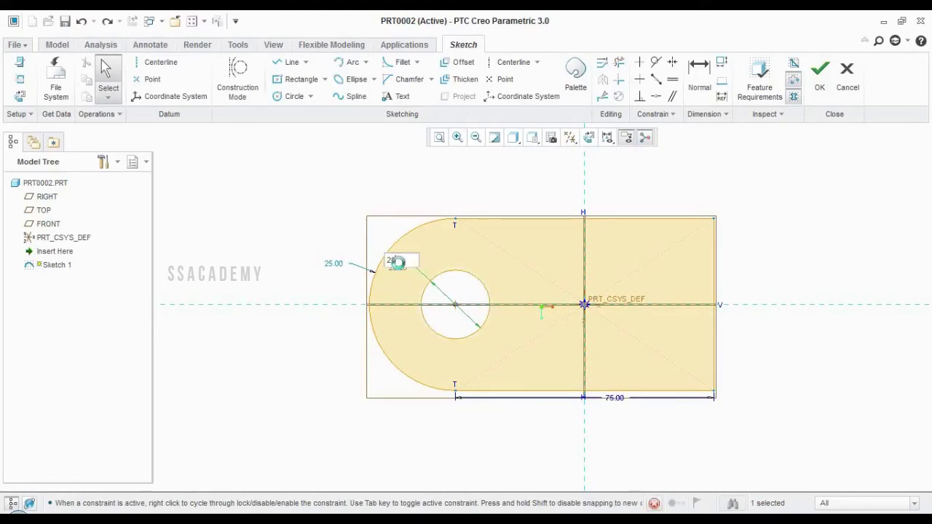
scroll(323, 245, "down", 2)
scroll(393, 273, "up", 1)
scroll(393, 273, "up", 2)
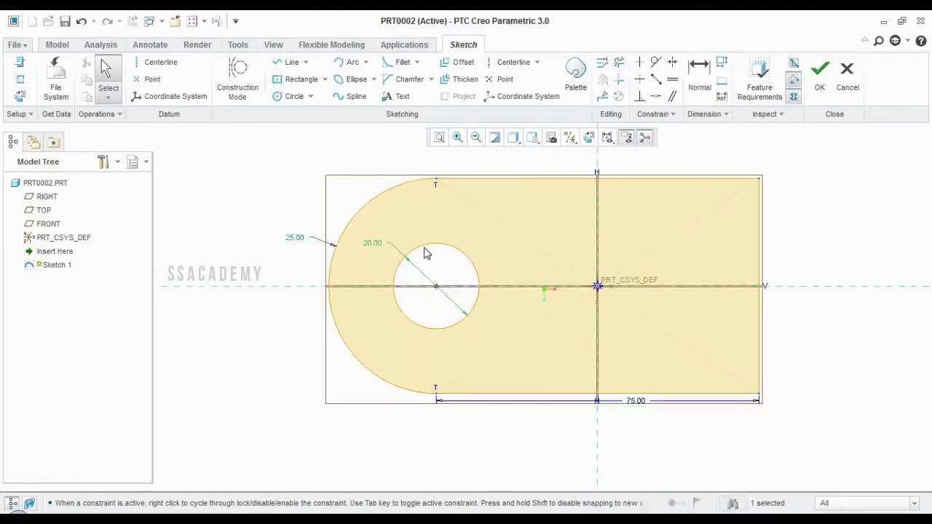
left_click(820, 76)
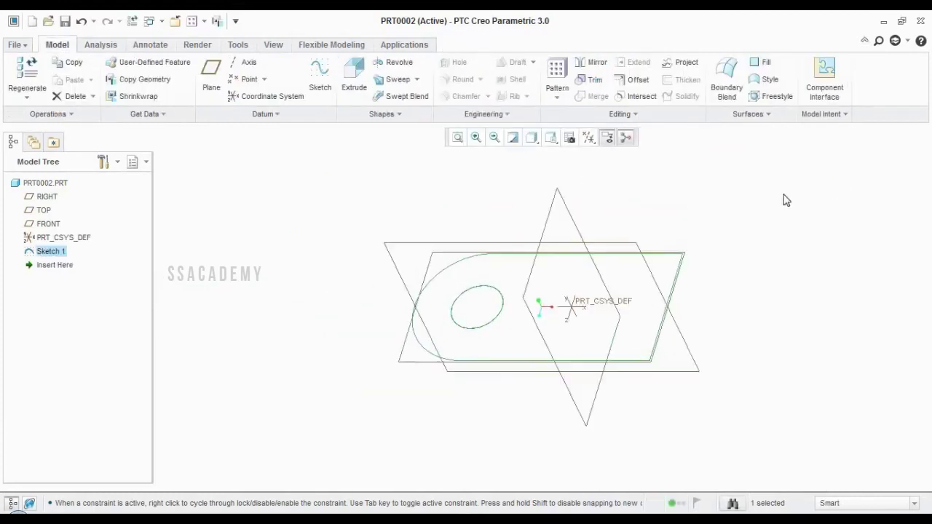
Extrude the base sketch to a depth of 15 mm, symmetrically on both sides of the sketch plane
left_click(354, 77)
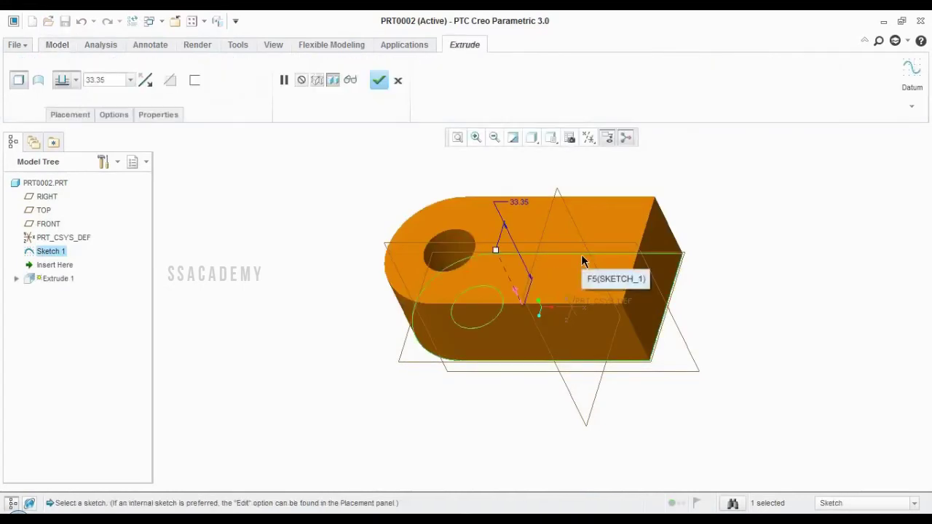
left_click_drag(109, 80, 82, 80)
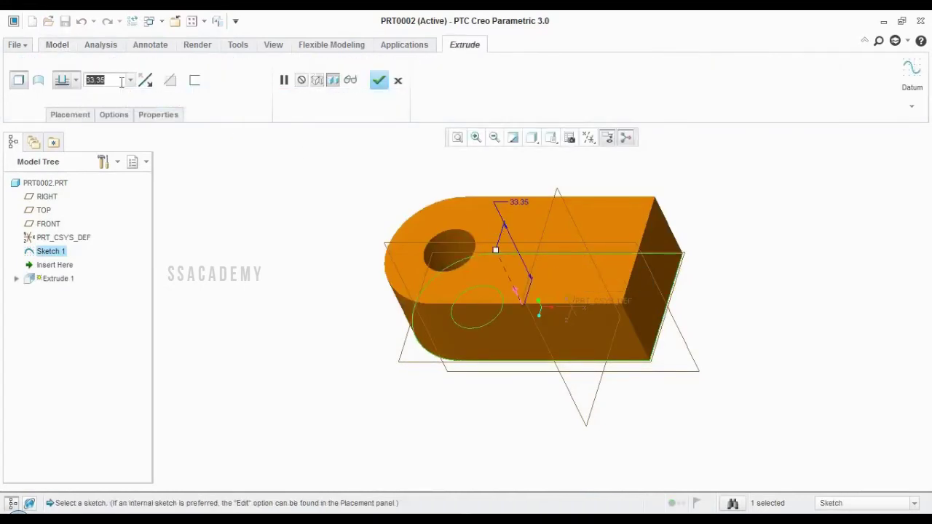
type("15")
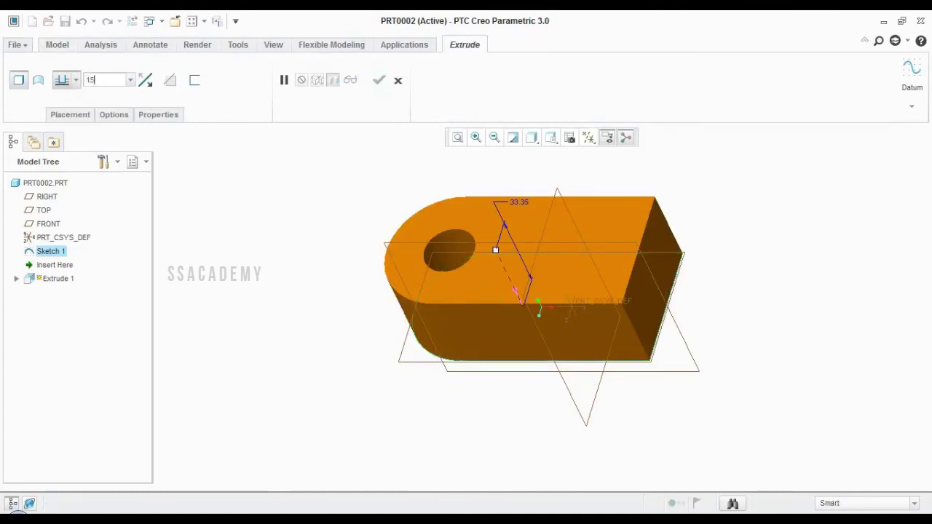
key("Return")
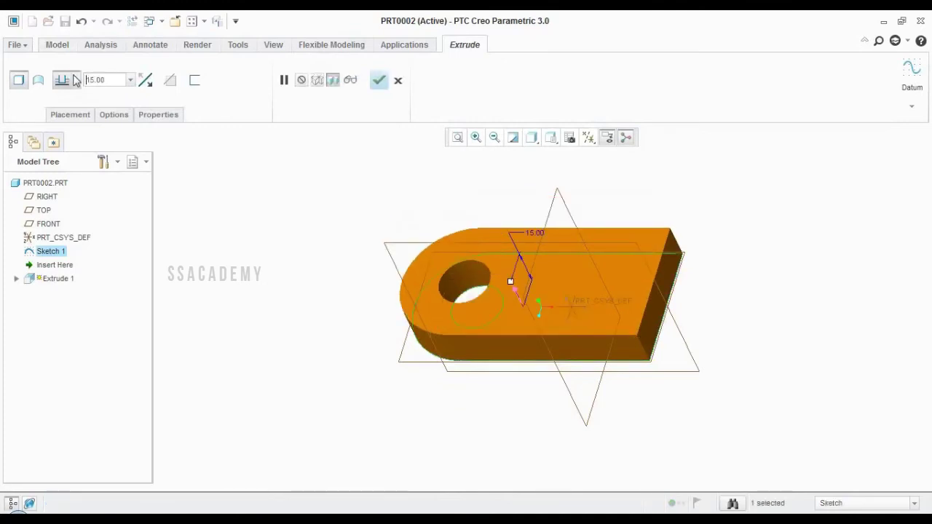
left_click(78, 80)
left_click(61, 116)
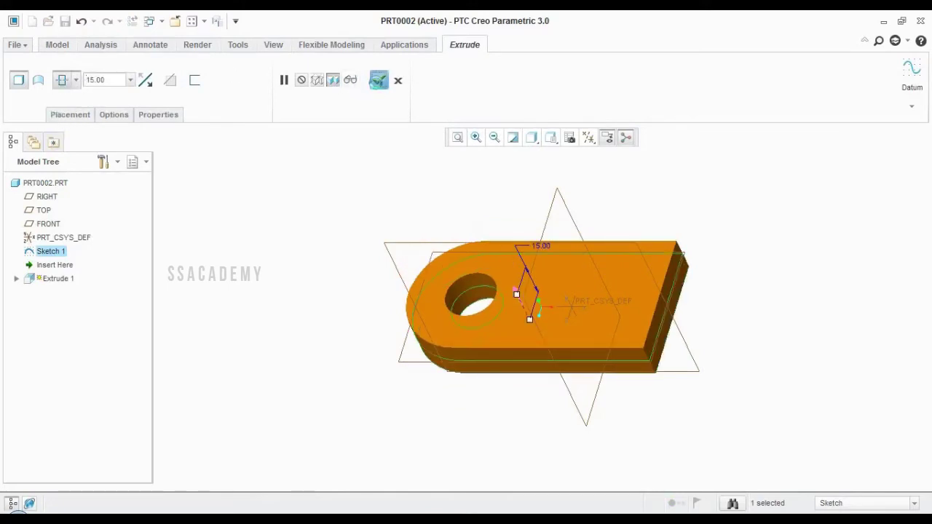